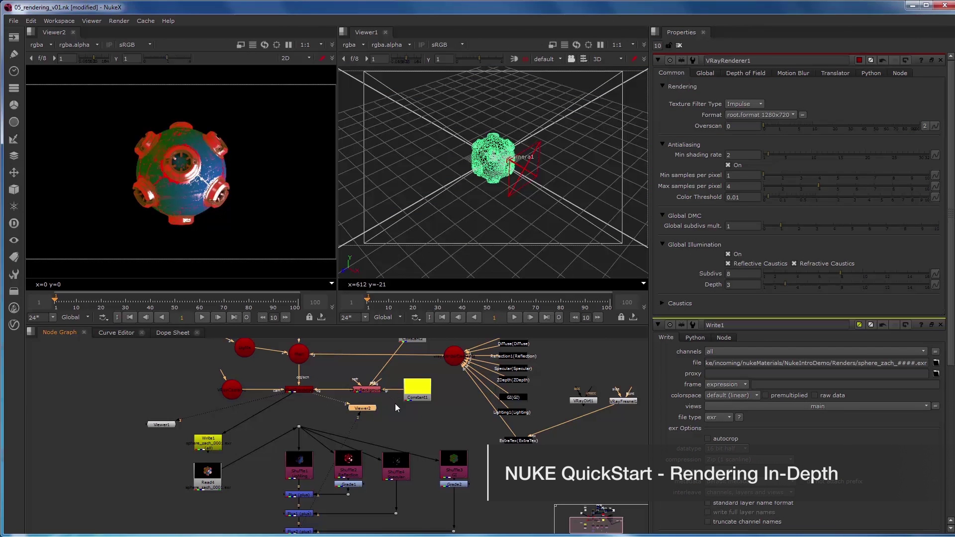
Look over the finished rendering script's node graph, from the V-Ray render elements to the Write, Read and Shuffle nodes.
{"action": "middle_click_drag", "start_coordinate": [432, 403], "coordinate": [384, 423]}
{"action": "scroll", "coordinate": [390, 425], "scroll_direction": "down", "scroll_amount": 2}
{"action": "scroll", "coordinate": [432, 453], "scroll_direction": "up", "scroll_amount": 2}
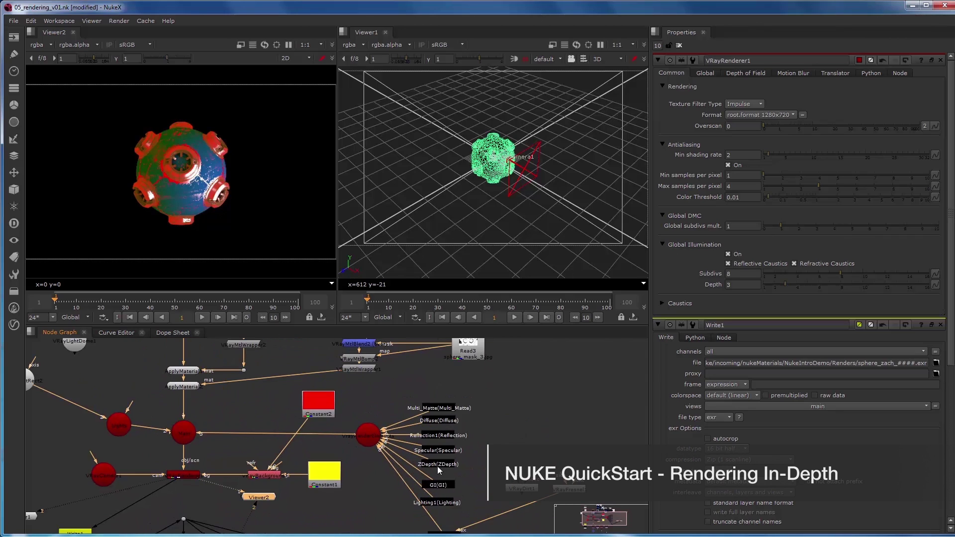
{"action": "middle_click_drag", "start_coordinate": [437, 467], "coordinate": [454, 423]}
{"action": "middle_click_drag", "start_coordinate": [381, 453], "coordinate": [371, 410]}
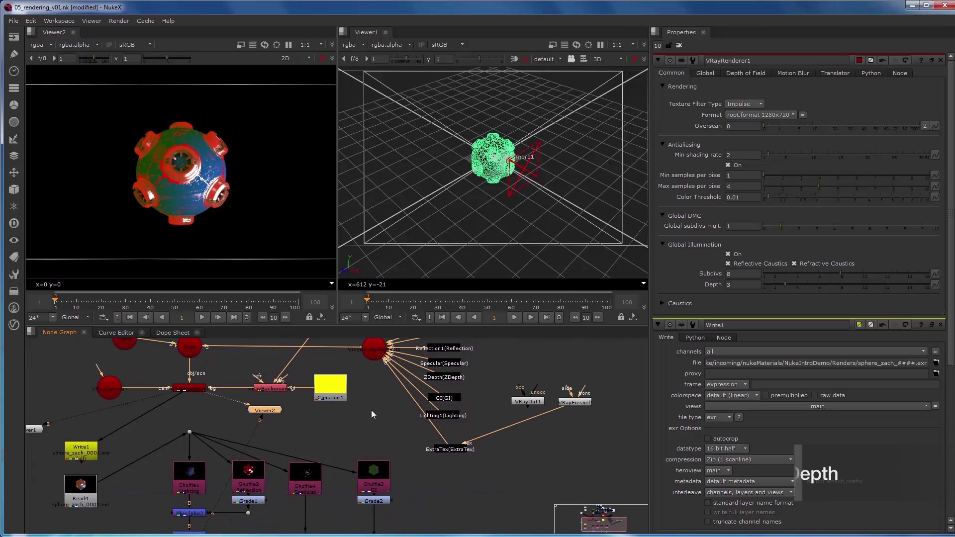
{"action": "middle_click_drag", "start_coordinate": [321, 454], "coordinate": [446, 441]}
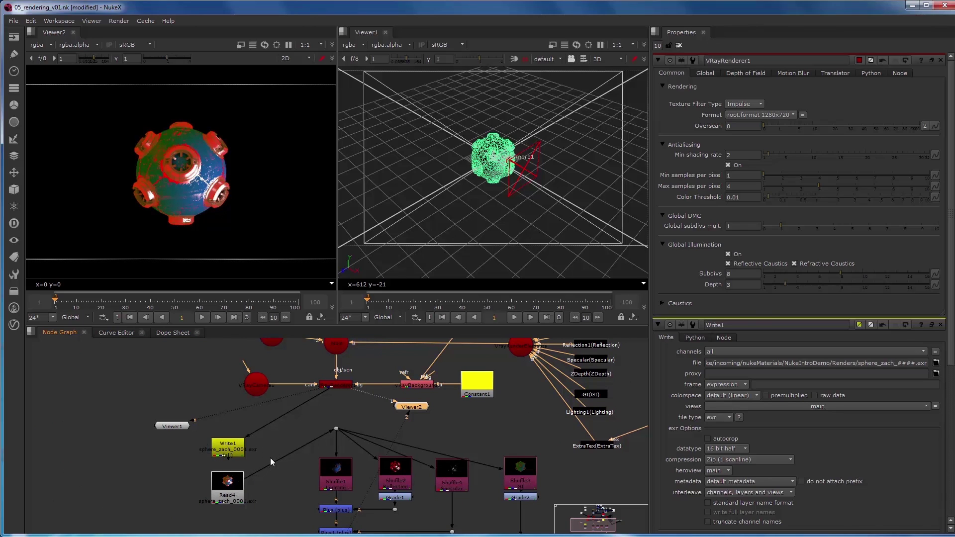
{"action": "middle_click_drag", "start_coordinate": [288, 462], "coordinate": [244, 390]}
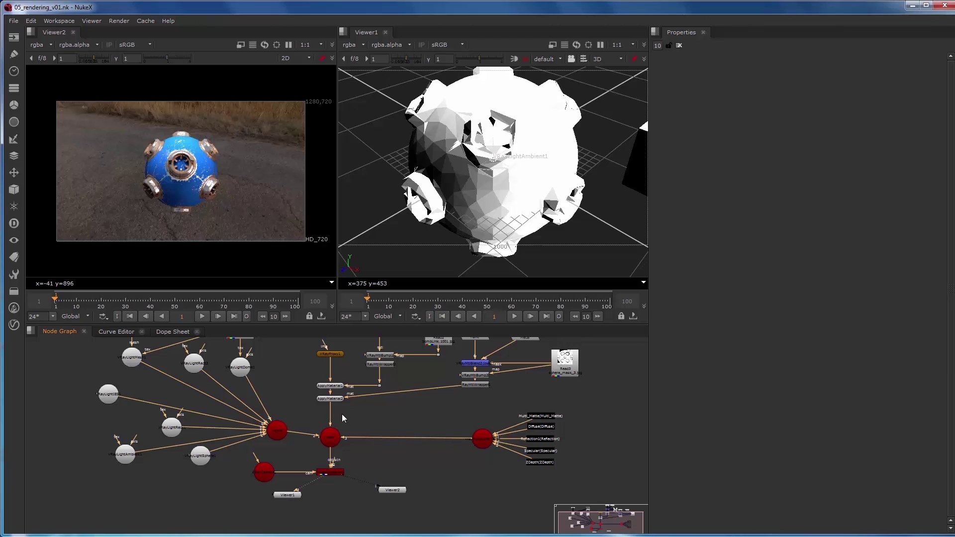
Delete the sphere, lower rectangle, ambient, IES and mesh lights from the scene, keeping the dome light and VRayLightRect2.
{"action": "middle_click_drag", "start_coordinate": [381, 413], "coordinate": [358, 437]}
{"action": "scroll", "coordinate": [358, 436], "scroll_direction": "down", "scroll_amount": 3}
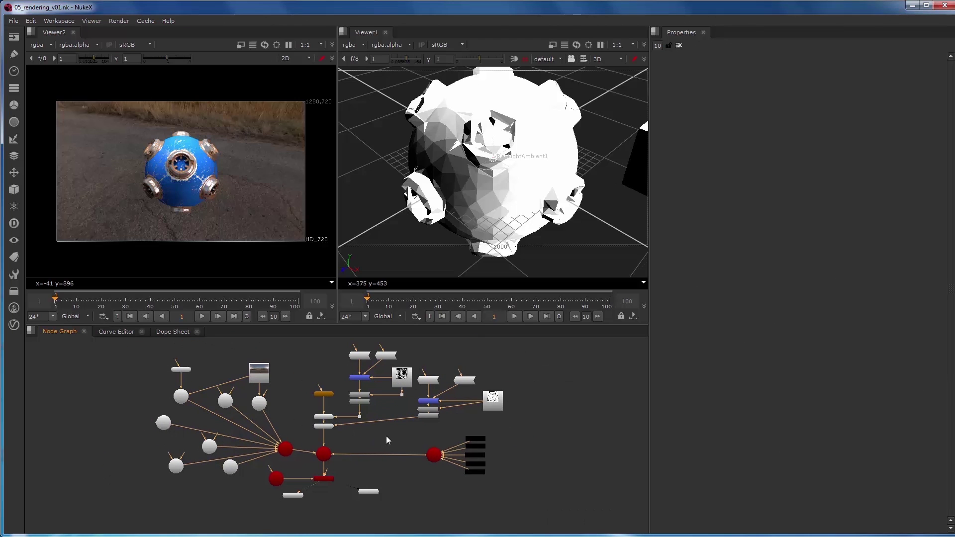
{"action": "scroll", "coordinate": [317, 413], "scroll_direction": "up", "scroll_amount": 3}
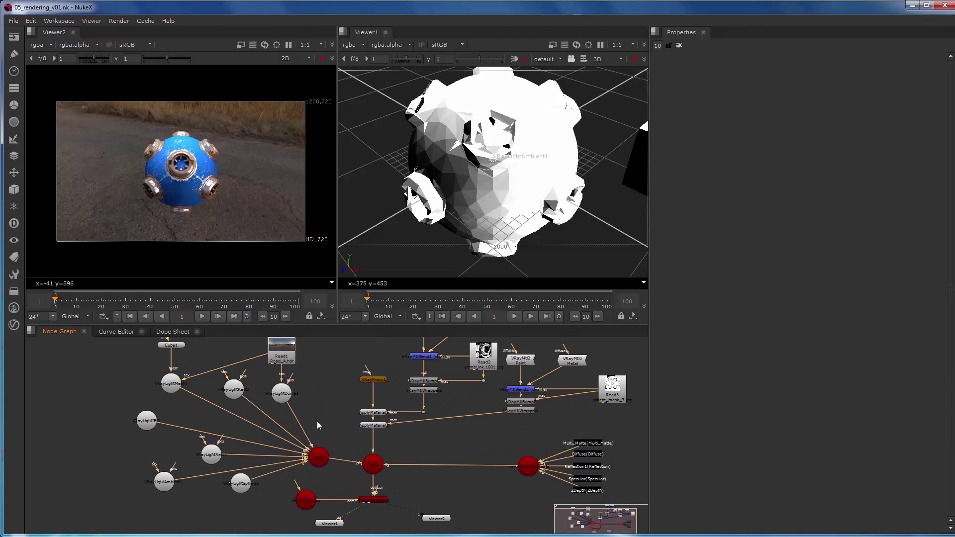
{"action": "left_click", "coordinate": [241, 483]}
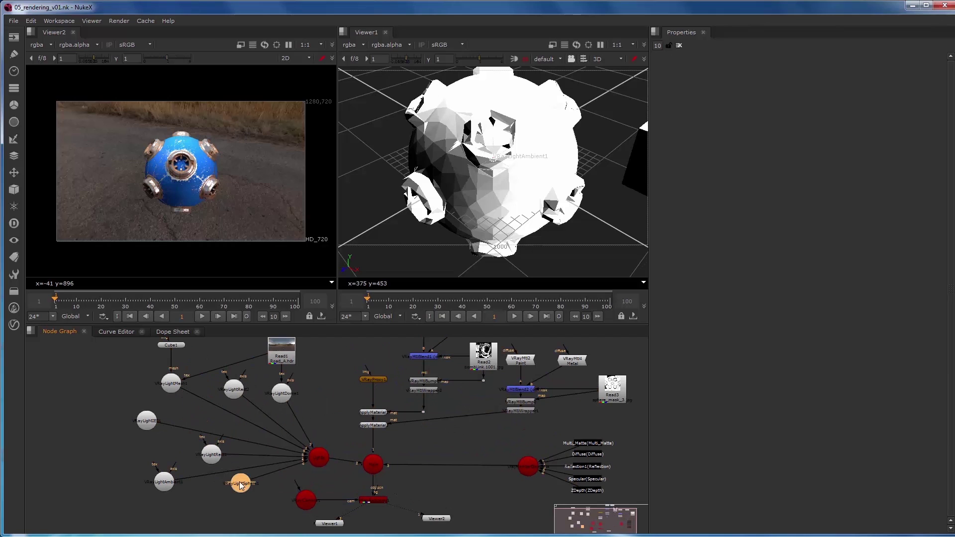
{"action": "key", "text": "Delete"}
{"action": "left_click", "coordinate": [213, 459]}
{"action": "key", "text": "Delete"}
{"action": "left_click", "coordinate": [164, 482]}
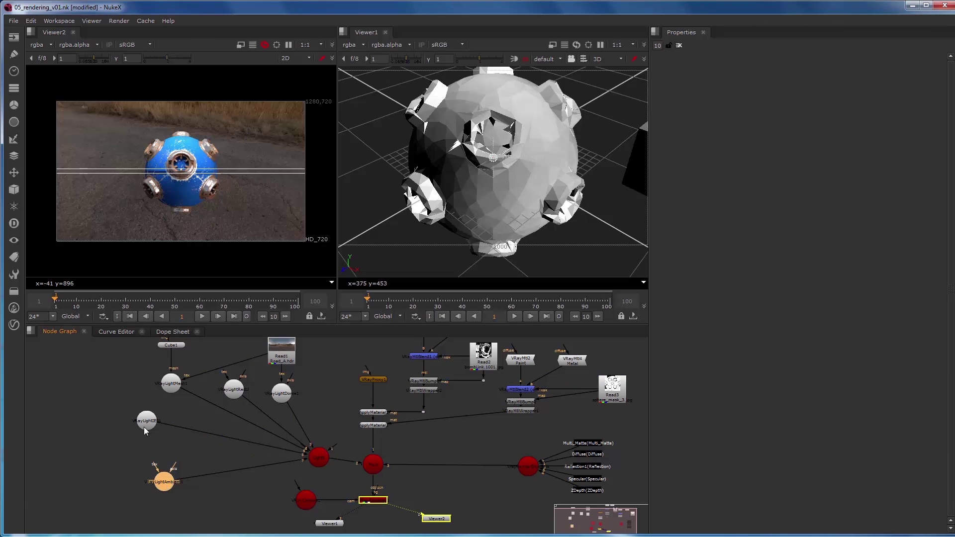
{"action": "key", "text": "Delete"}
{"action": "left_click", "coordinate": [146, 420]}
{"action": "key", "text": "Delete"}
{"action": "left_click", "coordinate": [171, 384]}
{"action": "key", "text": "Delete"}
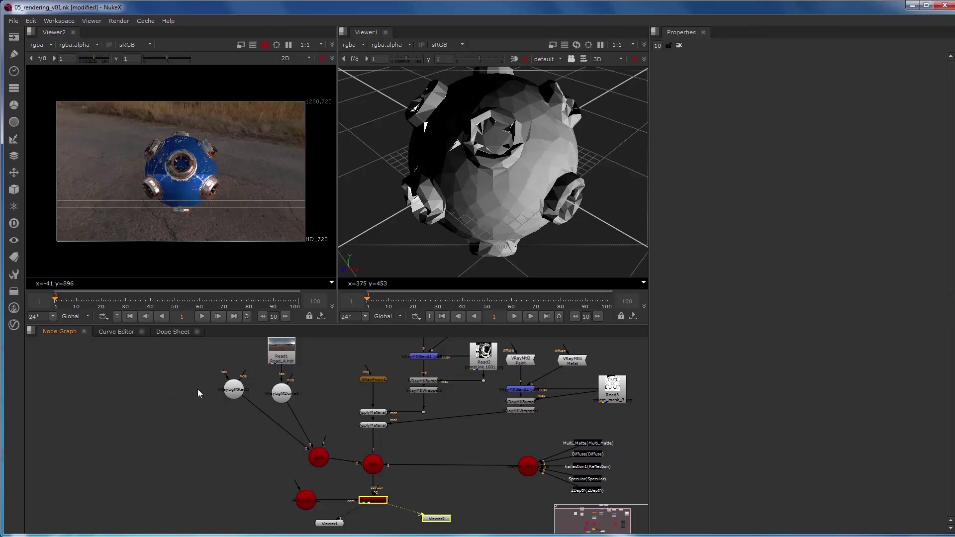
Move the VRayLightRect2 light in the 3D view so that it sits close beside the sphere.
{"action": "double_click", "coordinate": [234, 390]}
{"action": "scroll", "coordinate": [542, 207], "scroll_direction": "down", "scroll_amount": 8}
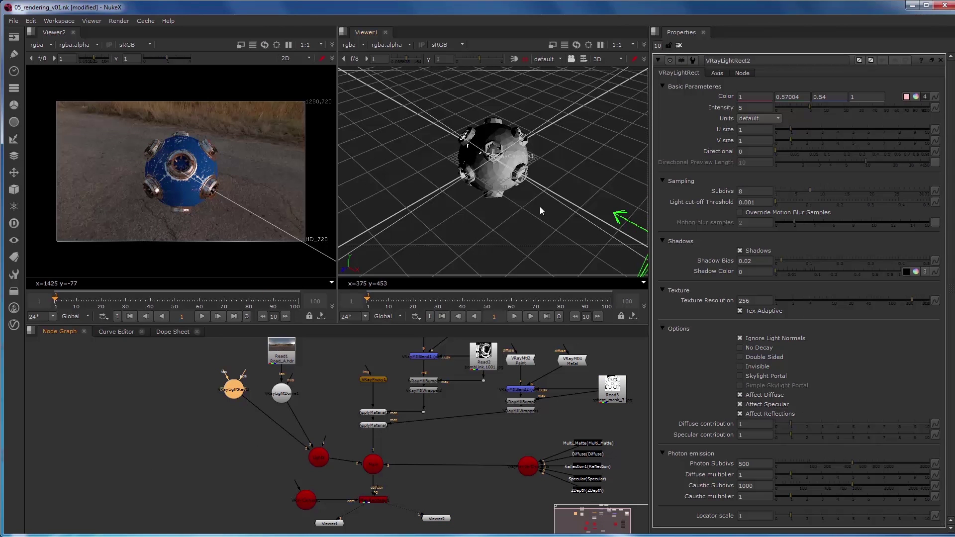
{"action": "left_click_drag", "start_coordinate": [588, 207], "coordinate": [525, 173]}
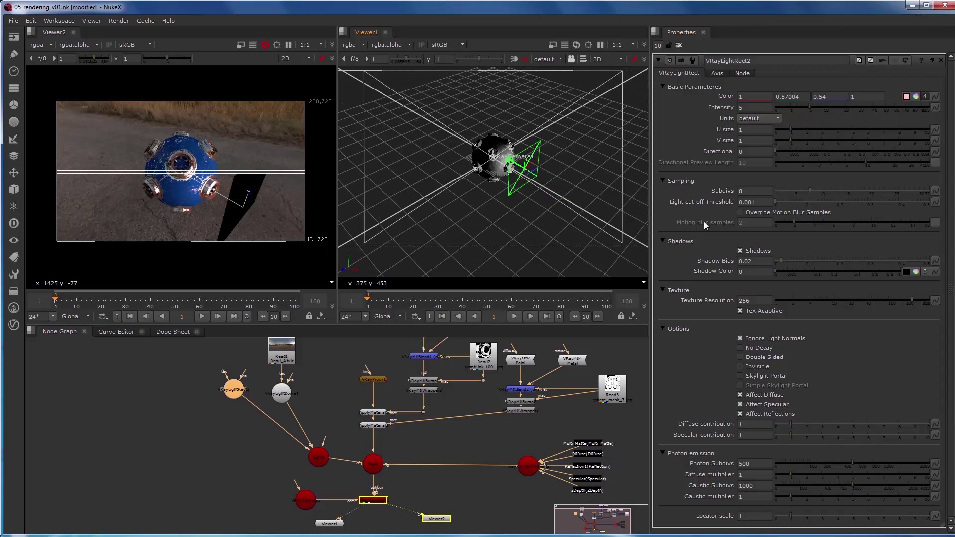
Make the rectangle light invisible in the render, and briefly disable and re-enable it.
{"action": "left_click", "coordinate": [761, 366]}
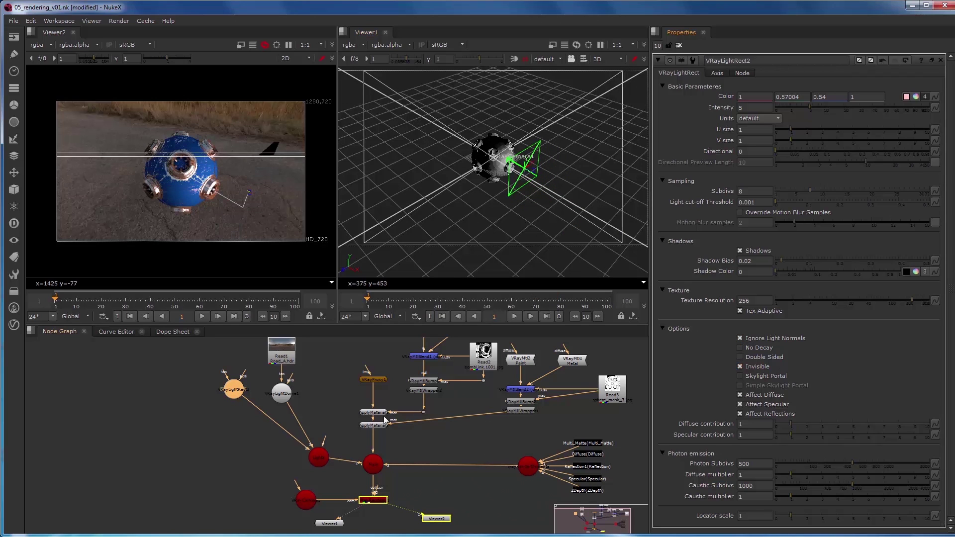
{"action": "key", "text": "d"}
{"action": "key", "text": "d"}
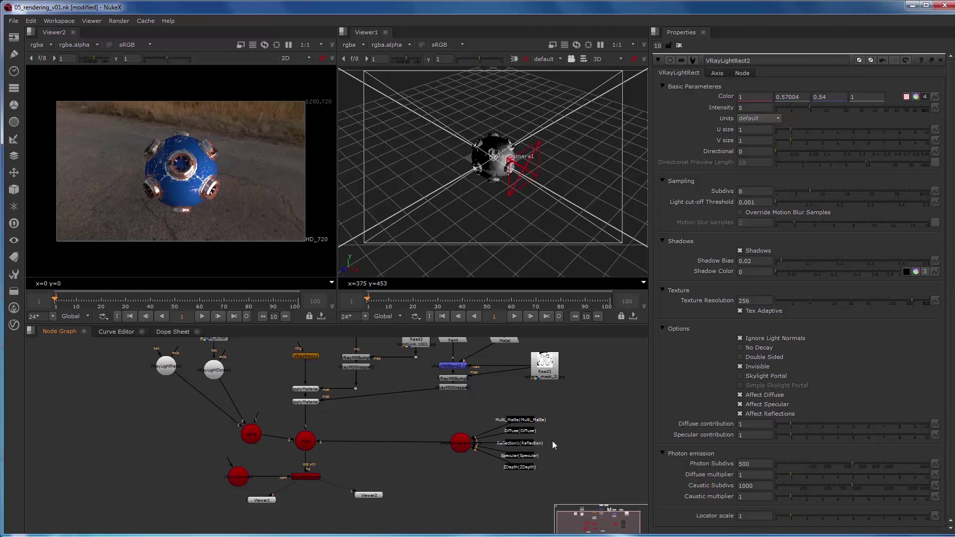
Examine the render elements feeding the VRayRenderElements node and the Multimatte ID setting of the second material's VRayMtlWrapper node.
{"action": "scroll", "coordinate": [552, 441], "scroll_direction": "up", "scroll_amount": 5}
{"action": "middle_click_drag", "start_coordinate": [559, 421], "coordinate": [575, 409]}
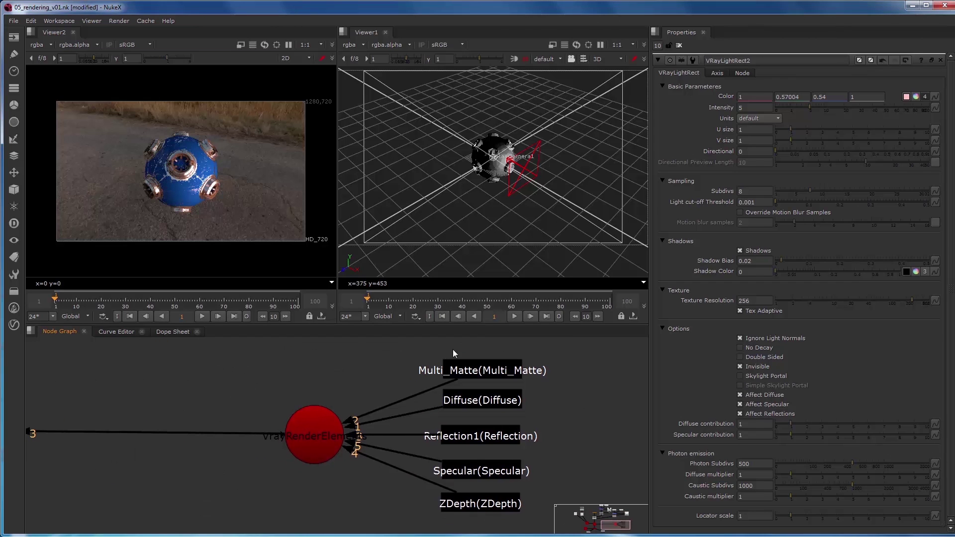
{"action": "middle_click_drag", "start_coordinate": [453, 350], "coordinate": [454, 349]}
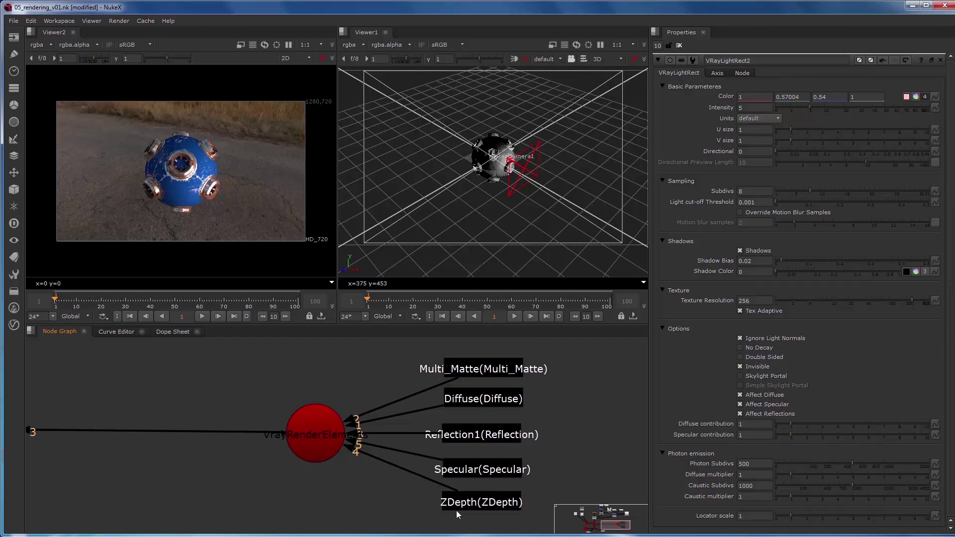
{"action": "scroll", "coordinate": [459, 511], "scroll_direction": "down", "scroll_amount": 6}
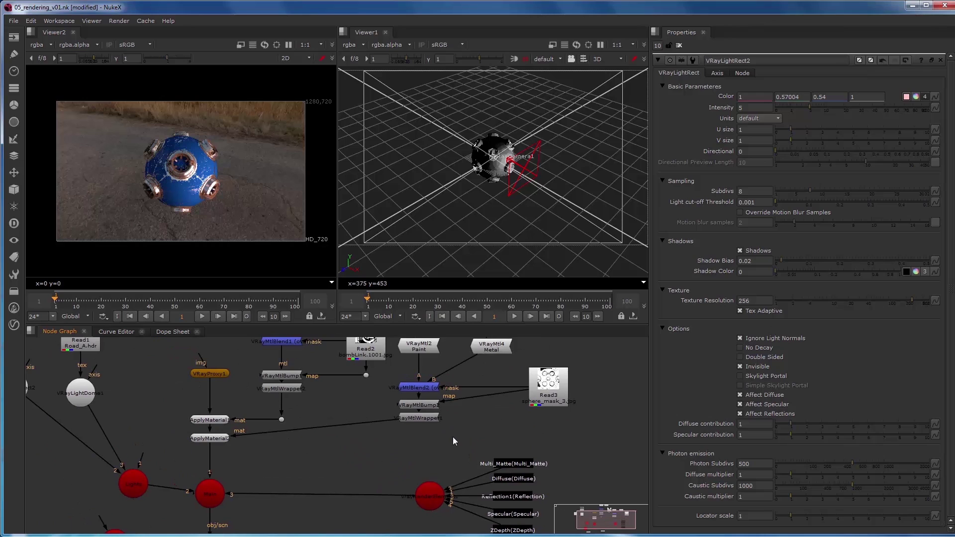
{"action": "double_click", "coordinate": [414, 418]}
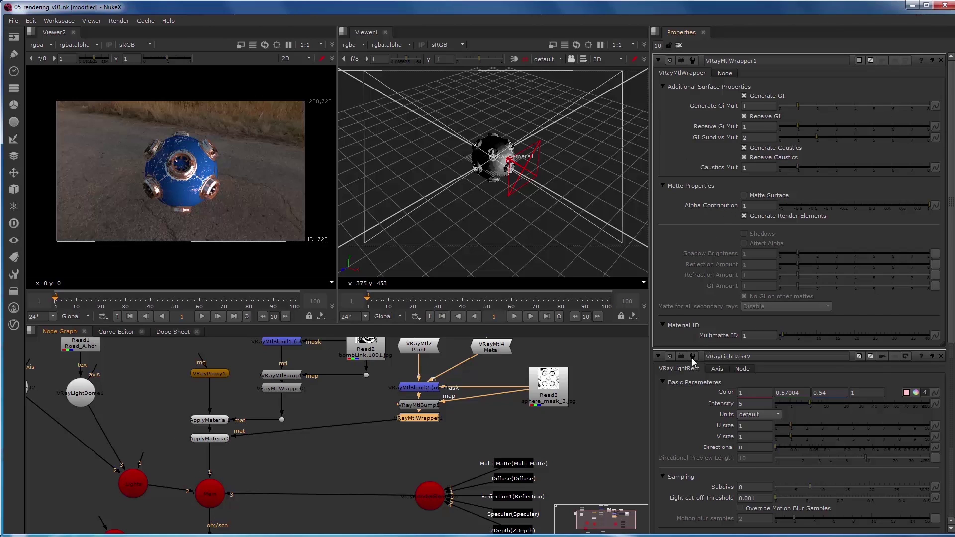
{"action": "middle_click_drag", "start_coordinate": [377, 490], "coordinate": [393, 431]}
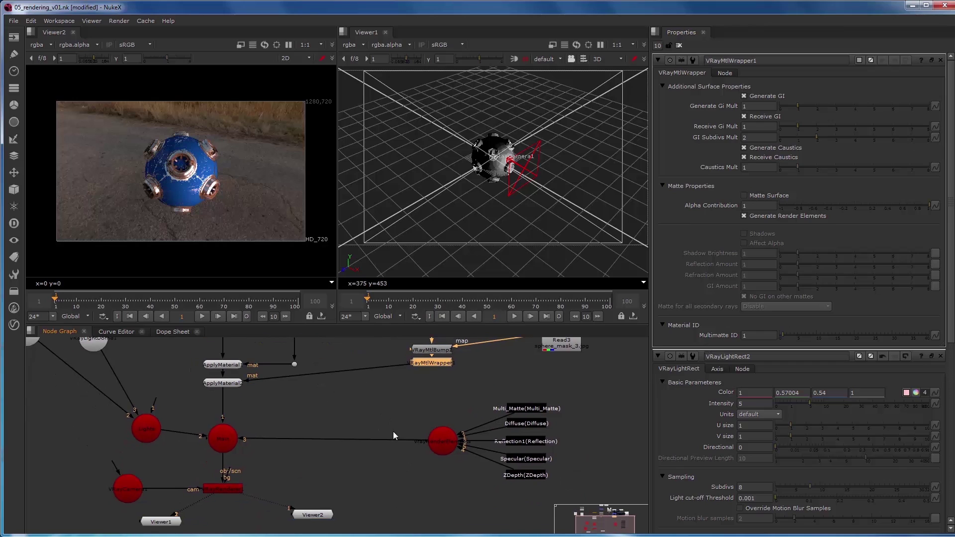
View the Multi_Matte layer of the V-Ray render in Viewer2, and return the display to rgba.
{"action": "left_click", "coordinate": [231, 487]}
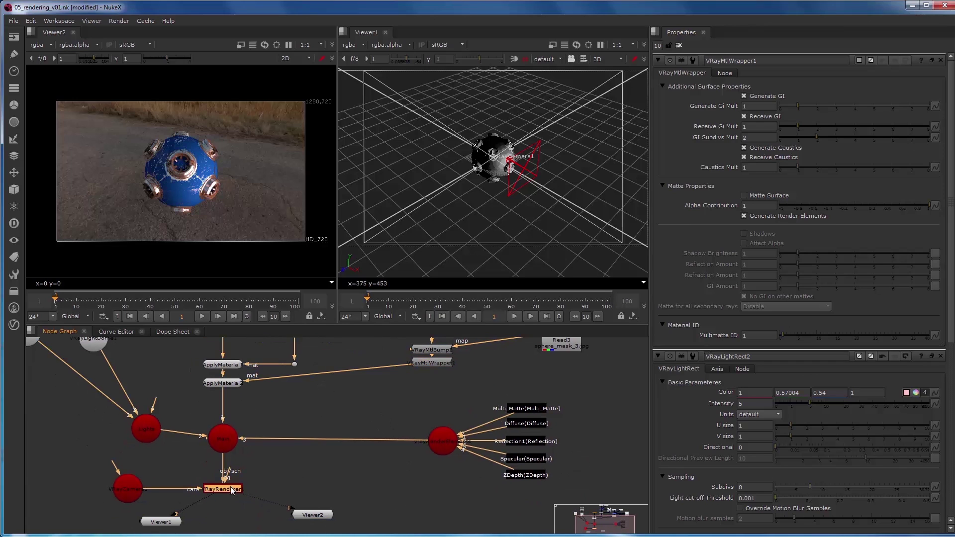
{"action": "left_click", "coordinate": [164, 521]}
{"action": "left_click", "coordinate": [43, 44]}
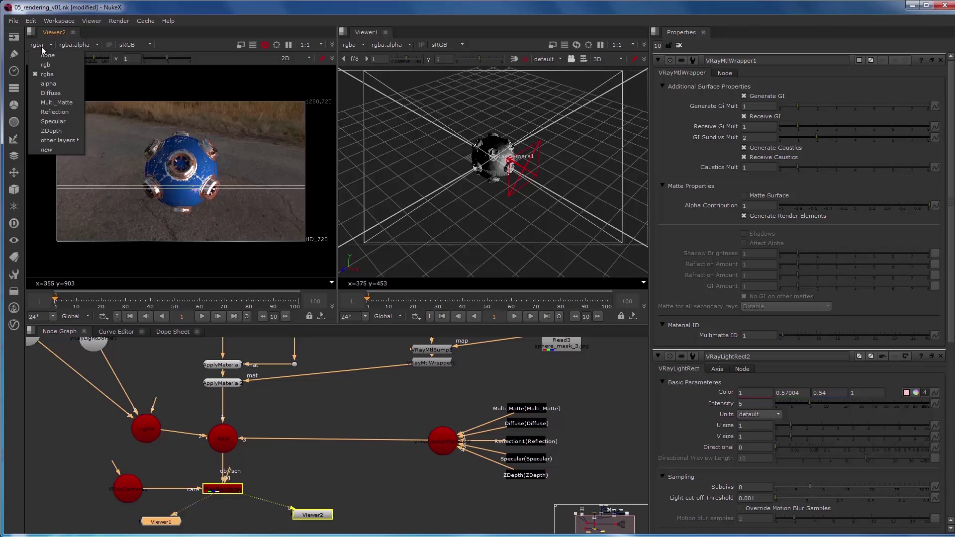
{"action": "left_click", "coordinate": [56, 103]}
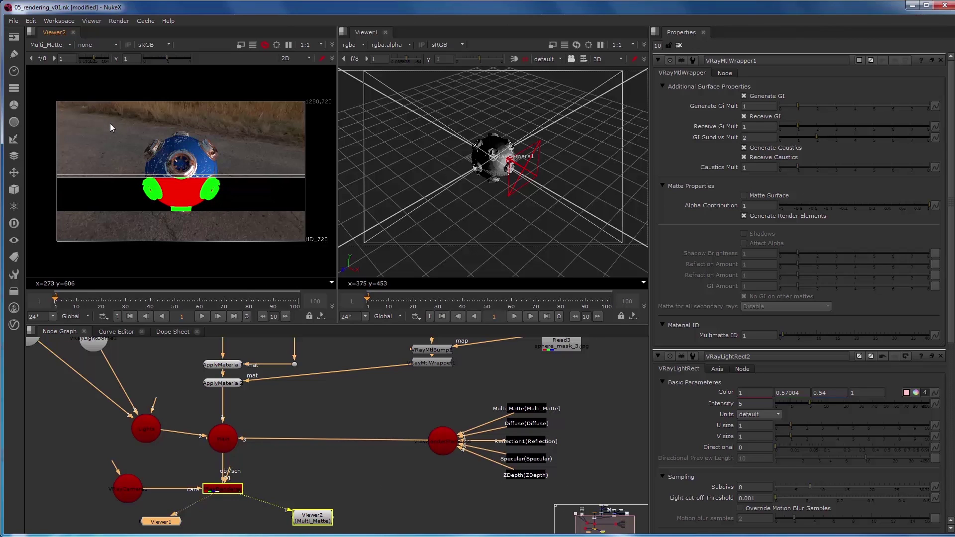
{"action": "left_click", "coordinate": [56, 45]}
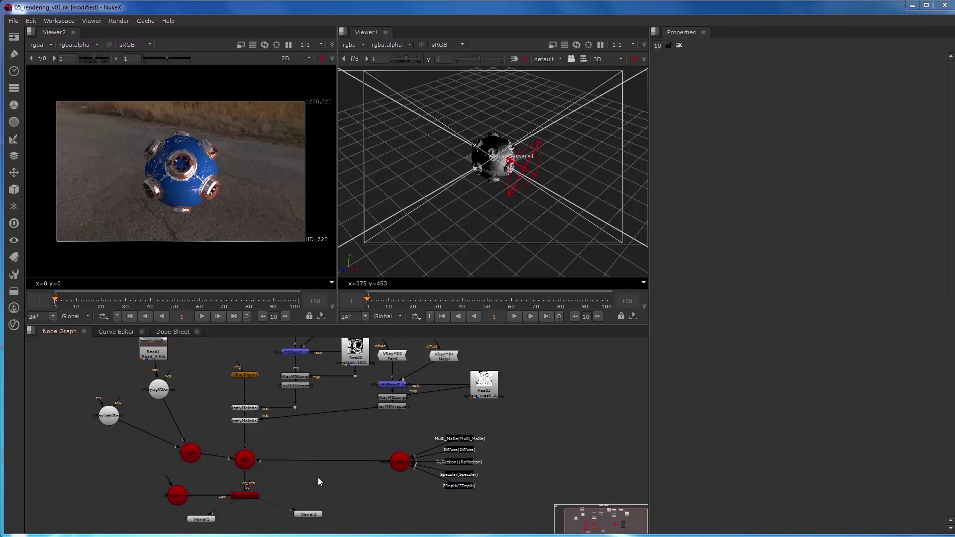
Create a VRayBackground node and connect it to the bg input of the VRayRenderer node.
{"action": "key", "text": "Tab"}
{"action": "type", "text": "vra"}
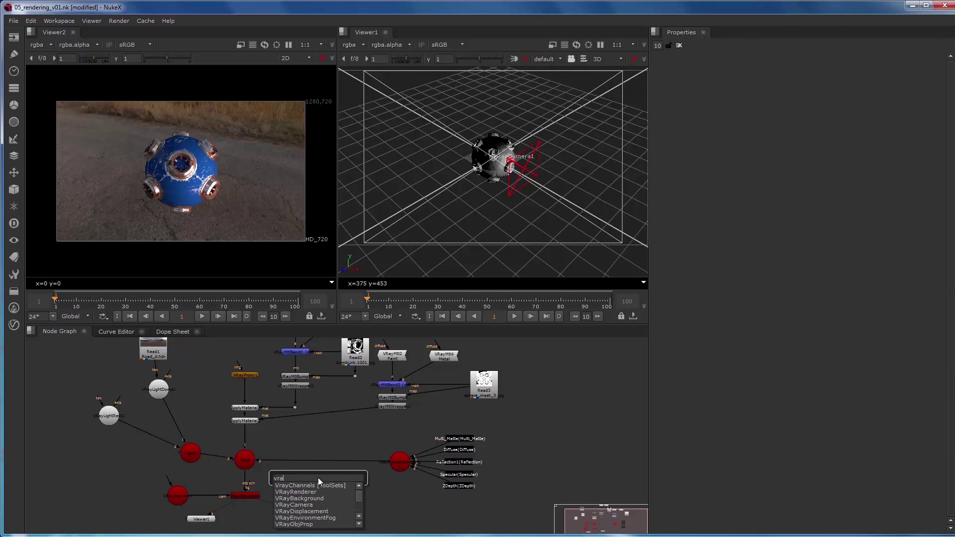
{"action": "type", "text": "b"}
{"action": "key", "text": "BackSpace"}
{"action": "type", "text": "ybad"}
{"action": "key", "text": "Down"}
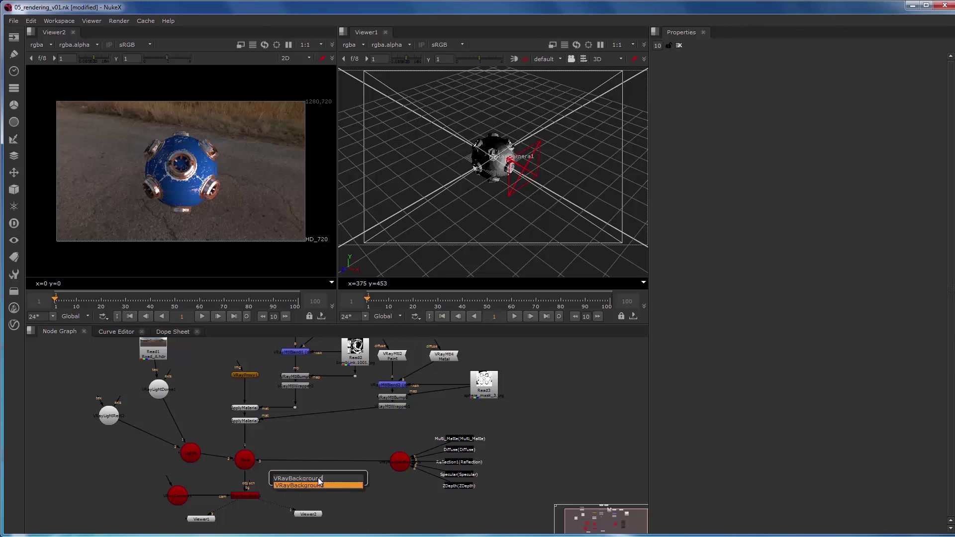
{"action": "key", "text": "Return"}
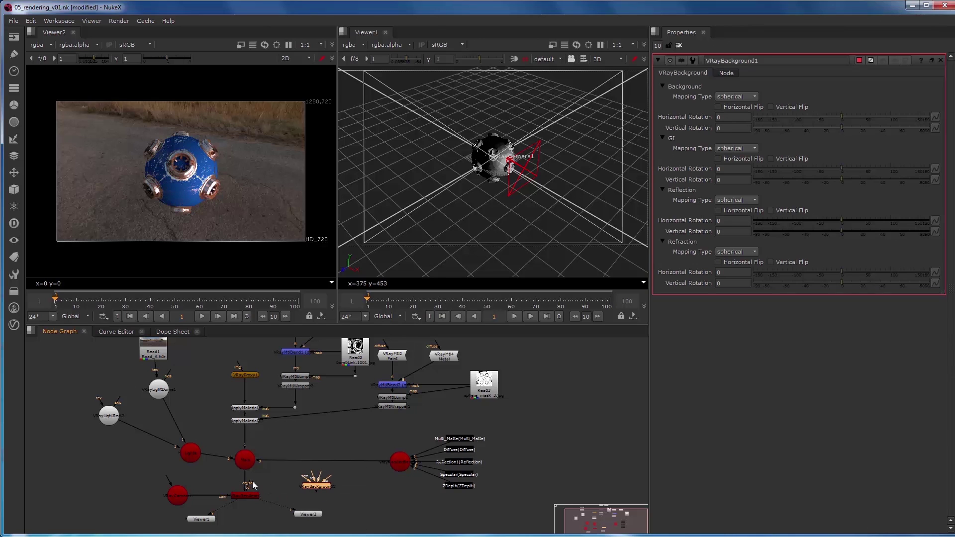
{"action": "left_click_drag", "start_coordinate": [252, 487], "coordinate": [312, 493]}
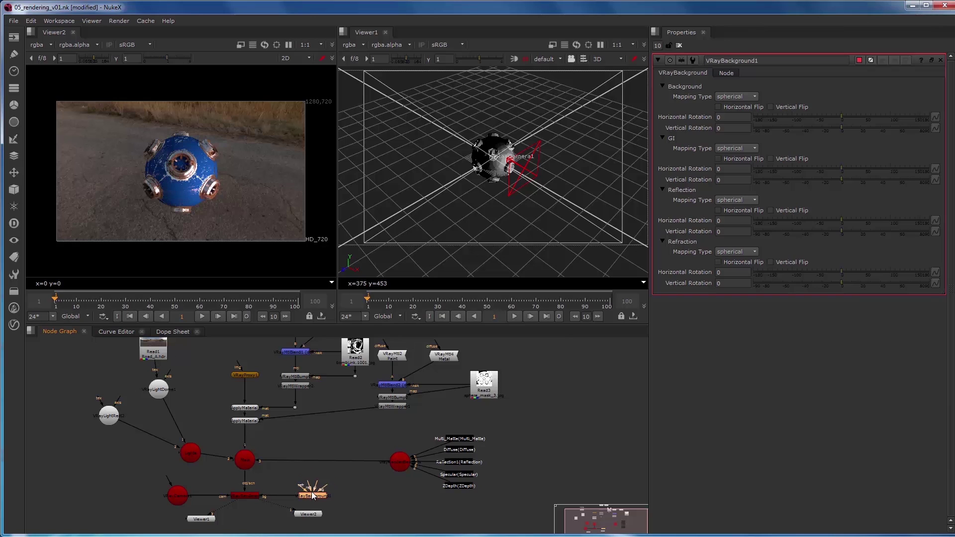
Add a Constant node beside the background node and set its red and green colour values to 1.
{"action": "left_click", "coordinate": [350, 494]}
{"action": "key", "text": "Tab"}
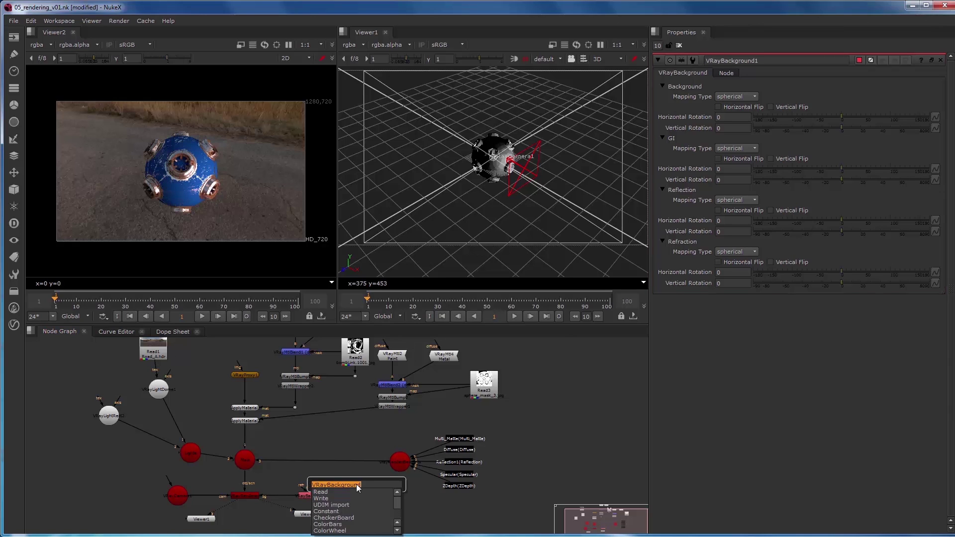
{"action": "type", "text": "consta"}
{"action": "key", "text": "Return"}
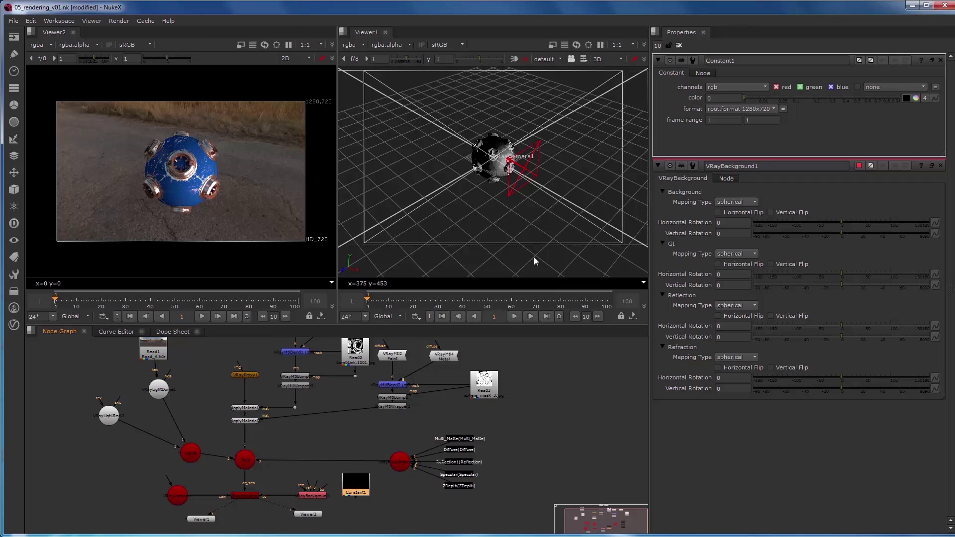
{"action": "left_click", "coordinate": [925, 98]}
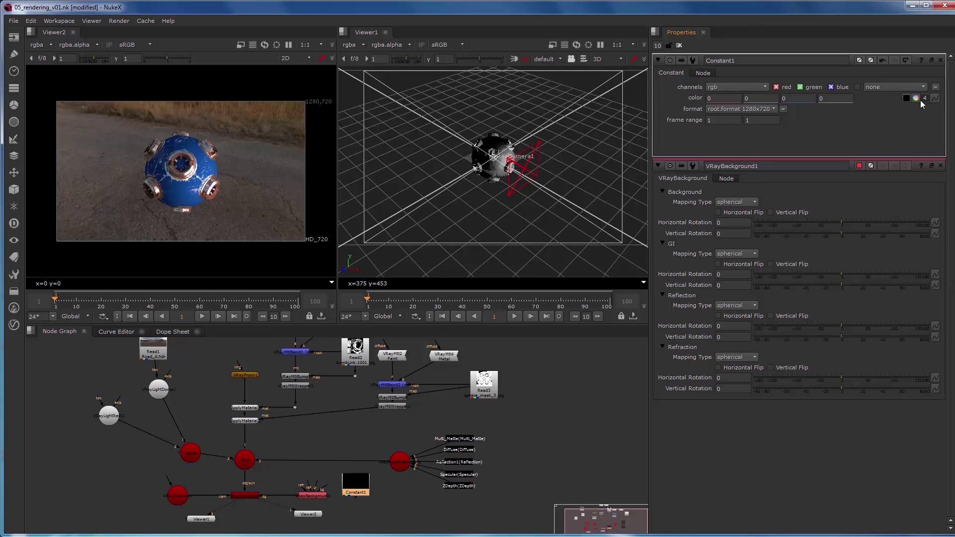
{"action": "left_click", "coordinate": [722, 98]}
{"action": "type", "text": "1"}
{"action": "key", "text": "Tab"}
{"action": "type", "text": "1"}
{"action": "key", "text": "Tab"}
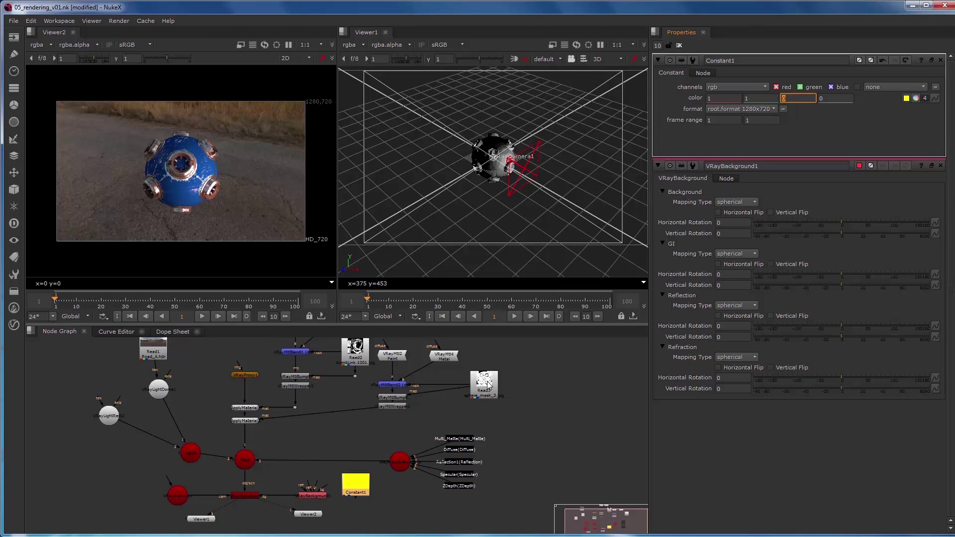
{"action": "left_click_drag", "start_coordinate": [363, 484], "coordinate": [369, 486]}
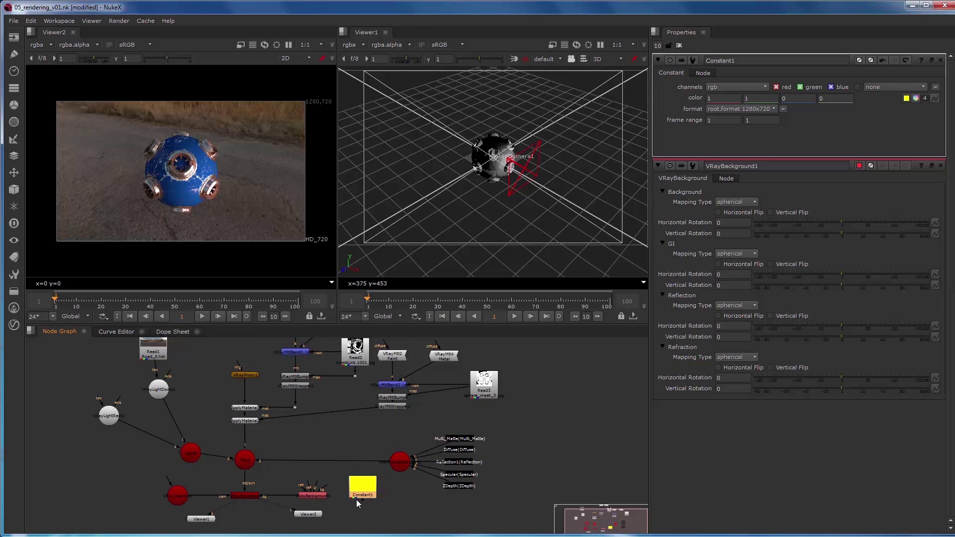
Check the background node's mapping settings, and make the VRayLightDome1 light invisible in the render.
{"action": "double_click", "coordinate": [316, 496]}
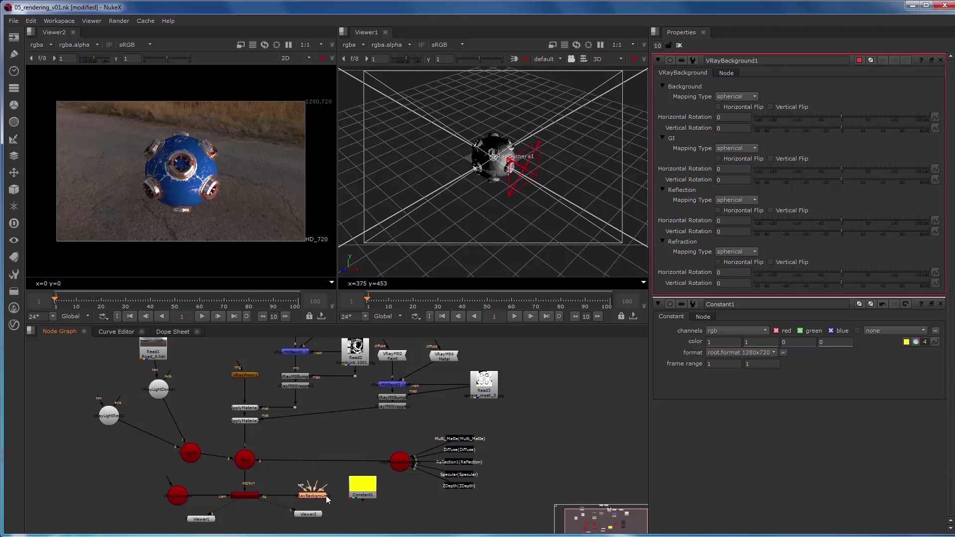
{"action": "double_click", "coordinate": [158, 389]}
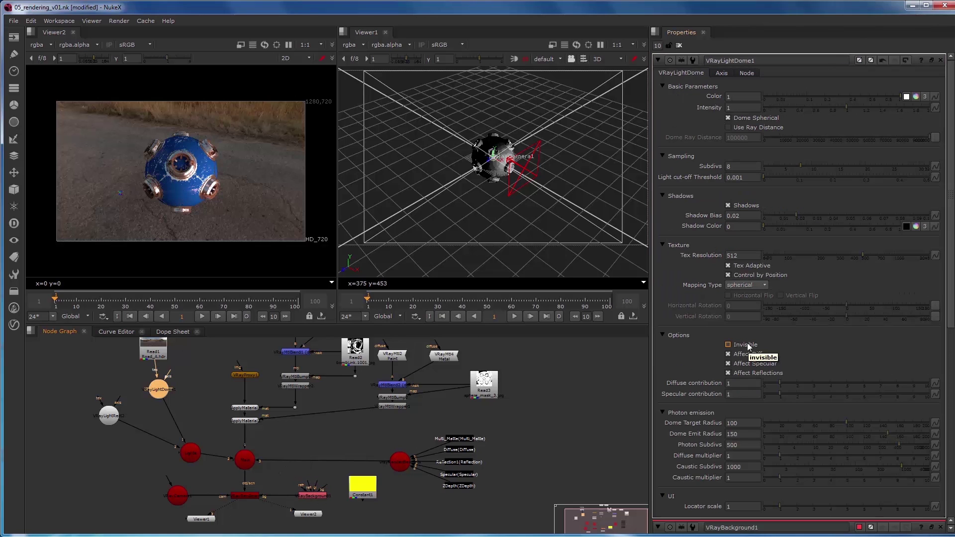
{"action": "left_click", "coordinate": [748, 343]}
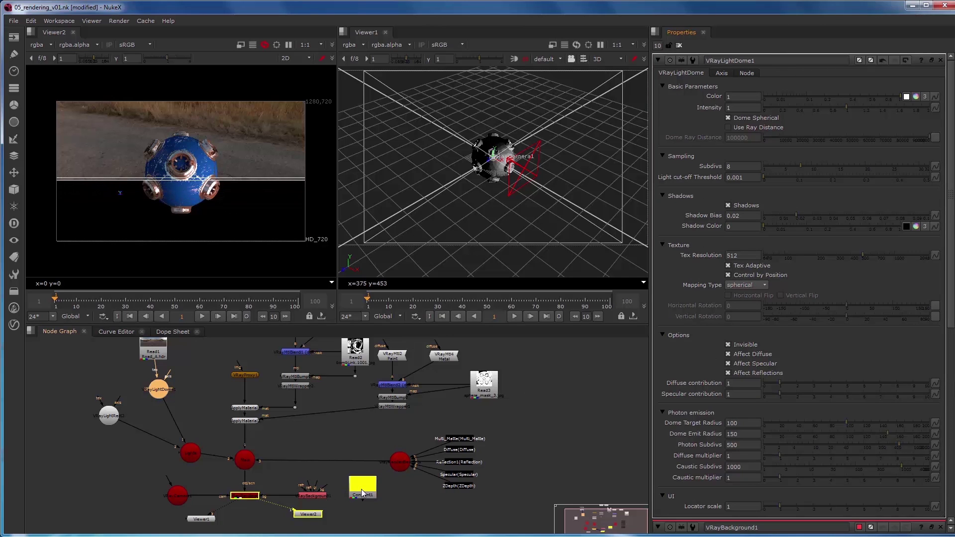
Connect the yellow Constant to the VRayBackground node's bg input, and disconnect the VRayLightDome1 light from the lights scene node.
{"action": "mouse_move", "coordinate": [362, 490]}
{"action": "left_mouse_down"}
{"action": "mouse_move", "coordinate": [350, 498]}
{"action": "mouse_move", "coordinate": [359, 492]}
{"action": "left_mouse_up"}
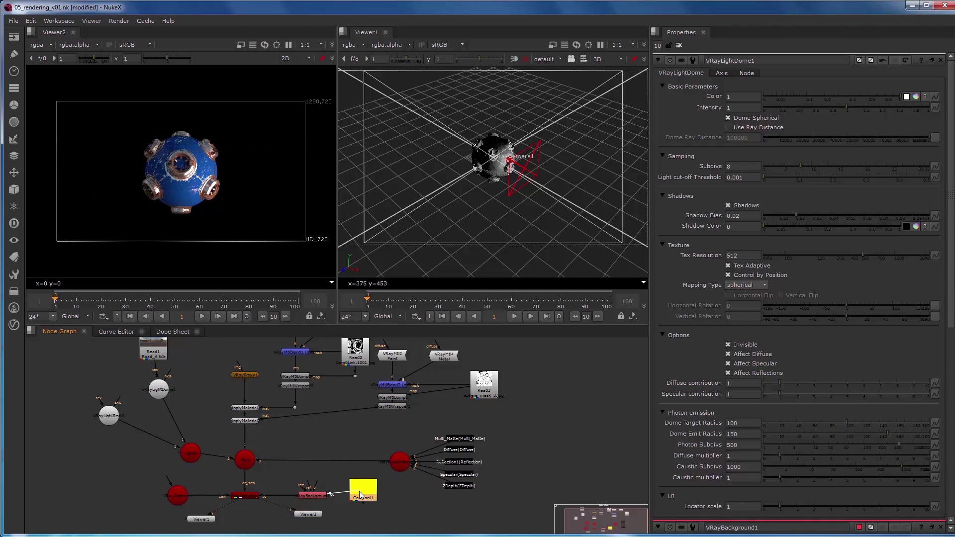
{"action": "left_click_drag", "start_coordinate": [360, 492], "coordinate": [359, 493]}
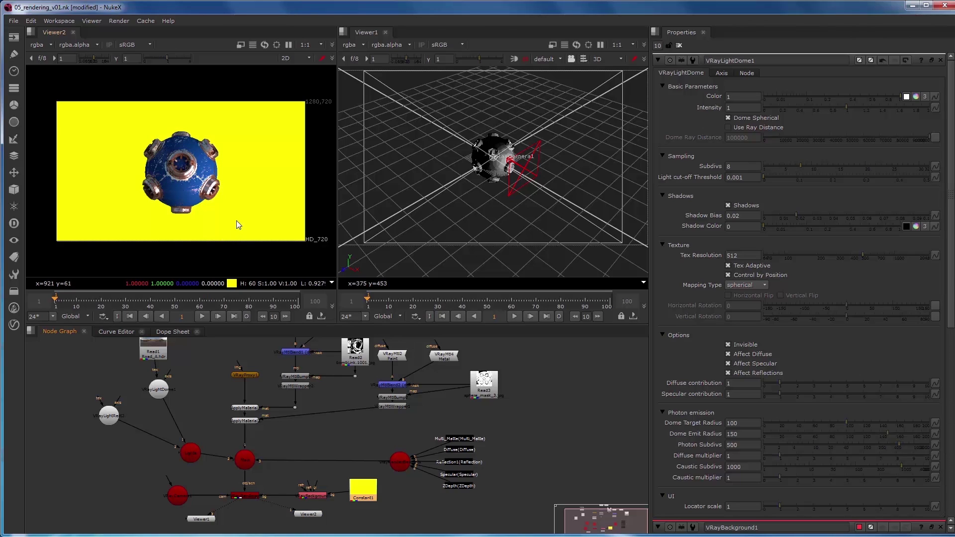
{"action": "left_click_drag", "start_coordinate": [158, 389], "coordinate": [156, 386]}
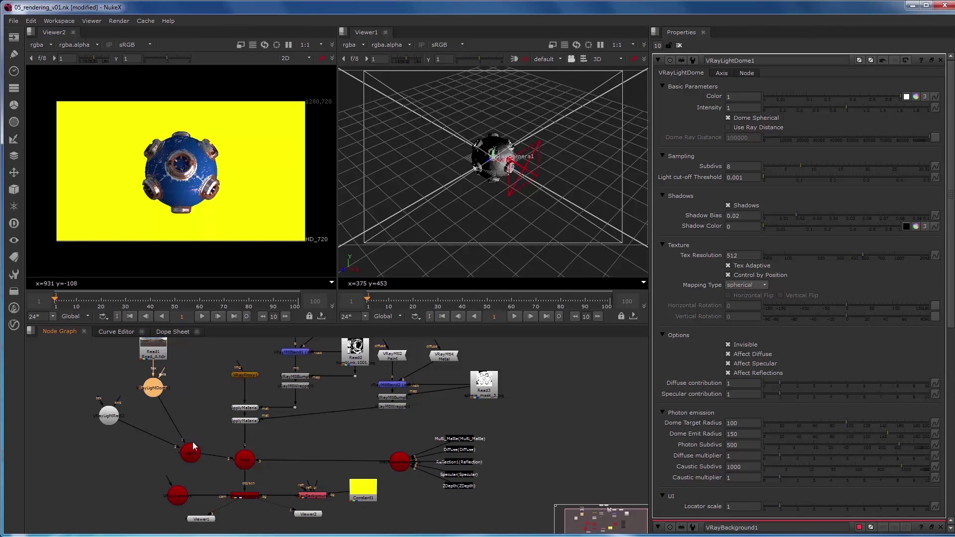
{"action": "left_click_drag", "start_coordinate": [188, 442], "coordinate": [191, 419]}
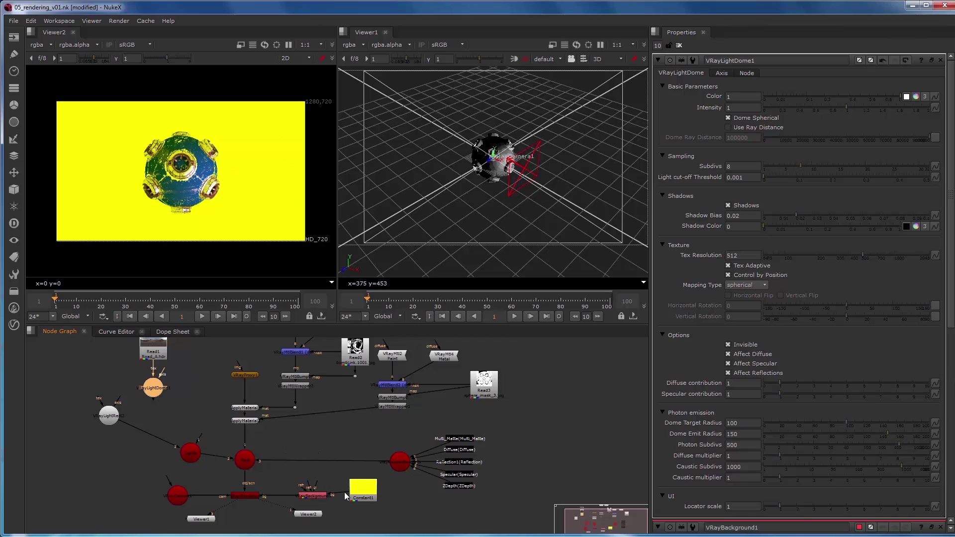
Try the yellow Constant on the VRayBackground node's reflection input instead of bg.
{"action": "left_click_drag", "start_coordinate": [334, 480], "coordinate": [340, 479]}
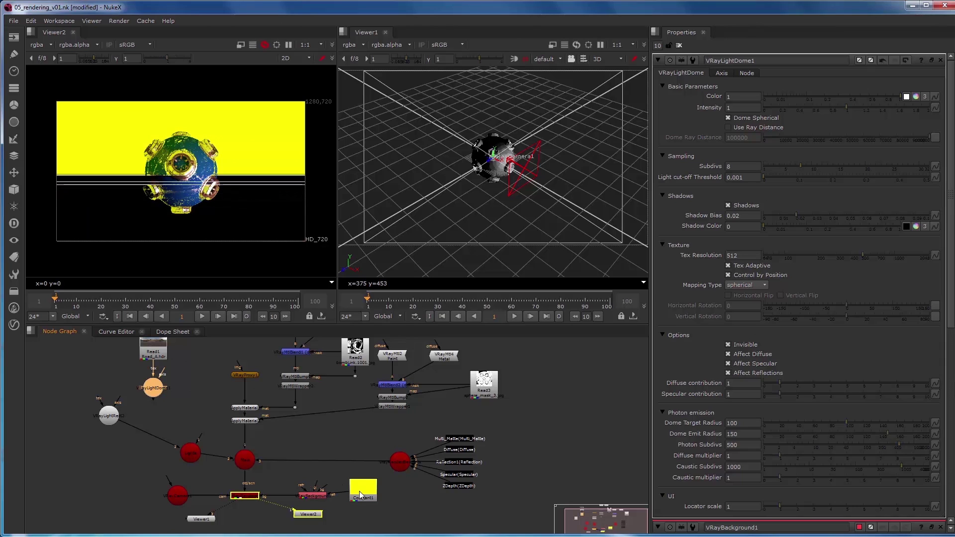
{"action": "left_click", "coordinate": [364, 479]}
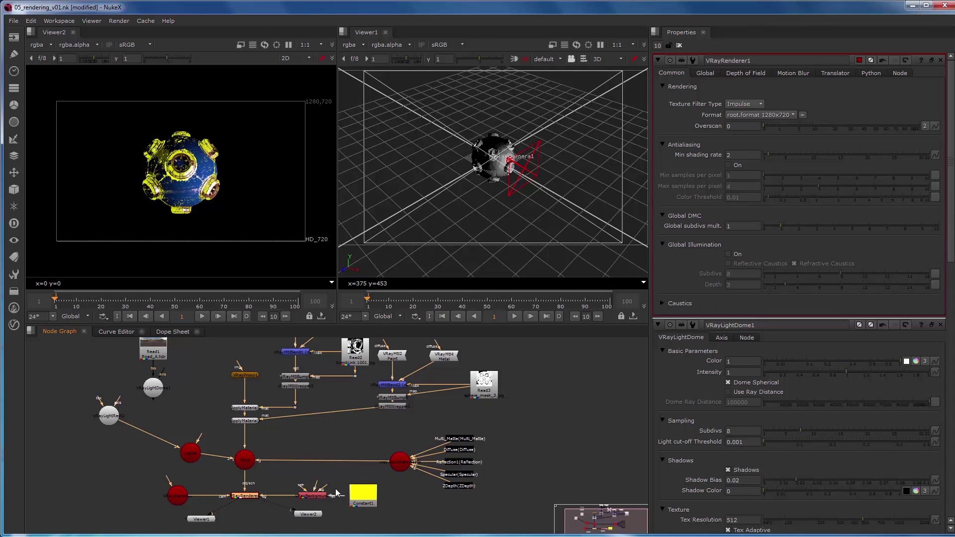
Connect the yellow Constant to the VRayBackground's gi input, and turn on Global Illumination with Reflective Caustics in VRayRenderer1.
{"action": "left_click_drag", "start_coordinate": [326, 495], "coordinate": [374, 503]}
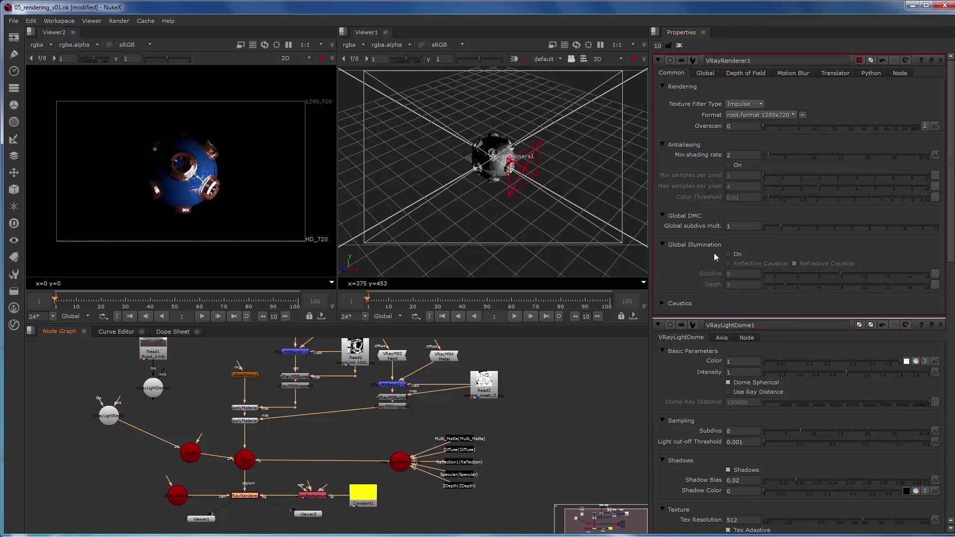
{"action": "left_click", "coordinate": [727, 255]}
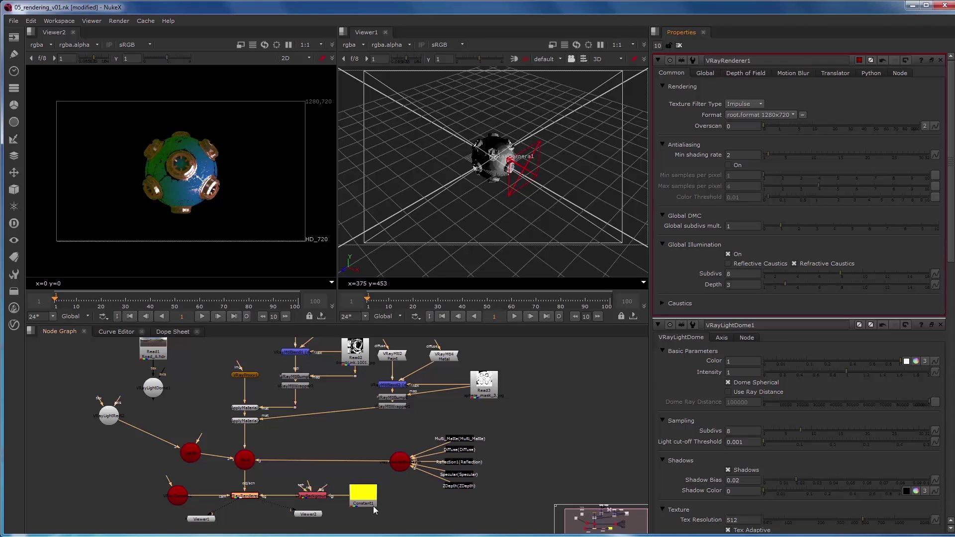
Add a second Constant node above the yellow one and set its red colour value to 1.
{"action": "left_click", "coordinate": [360, 437]}
{"action": "key", "text": "Tab"}
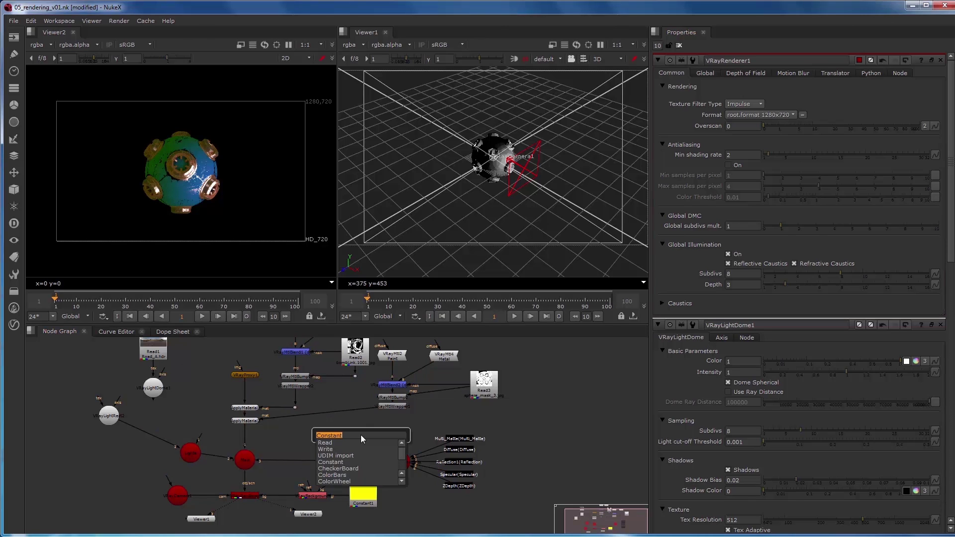
{"action": "type", "text": "cons"}
{"action": "key", "text": "Return"}
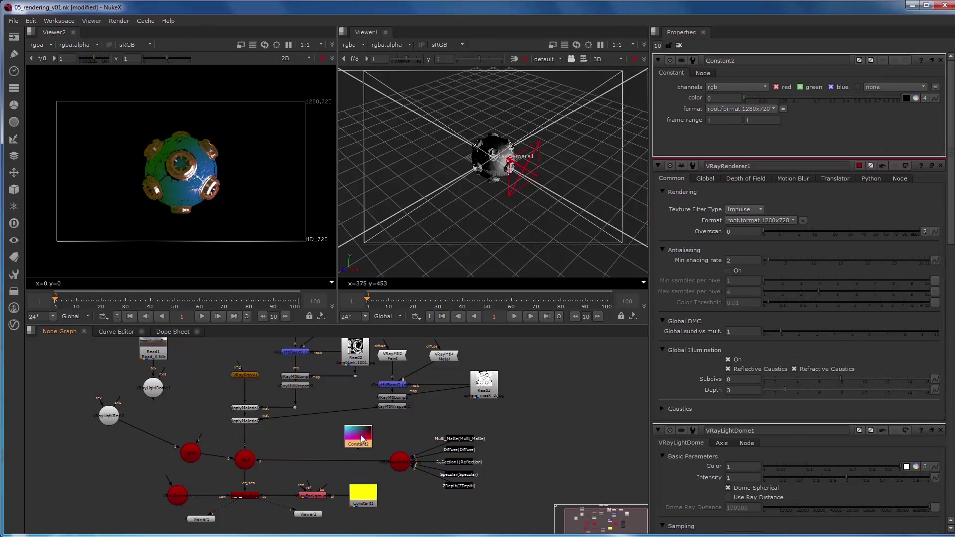
{"action": "left_click", "coordinate": [925, 98]}
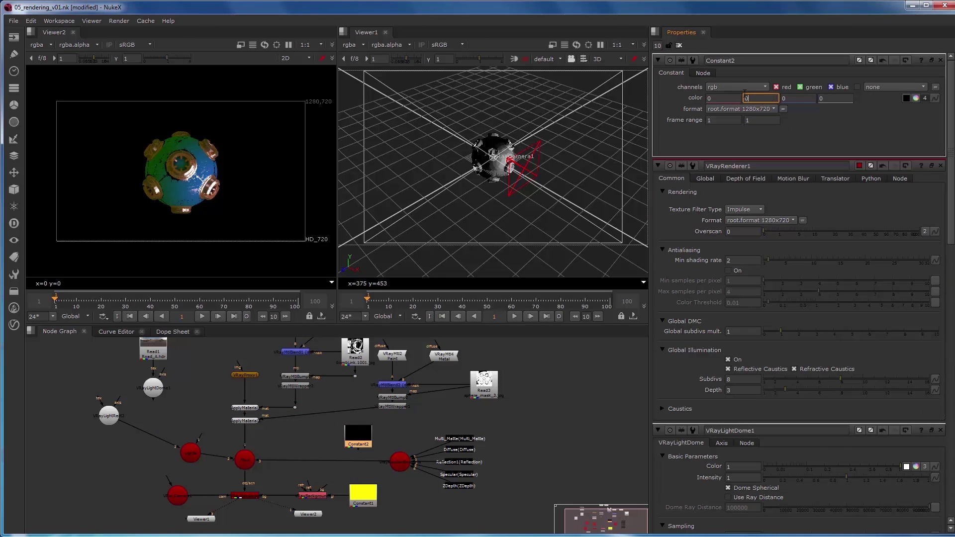
{"action": "key", "text": "Tab"}
{"action": "left_click_drag", "start_coordinate": [714, 98], "coordinate": [682, 98]}
{"action": "type", "text": "1"}
{"action": "key", "text": "Tab"}
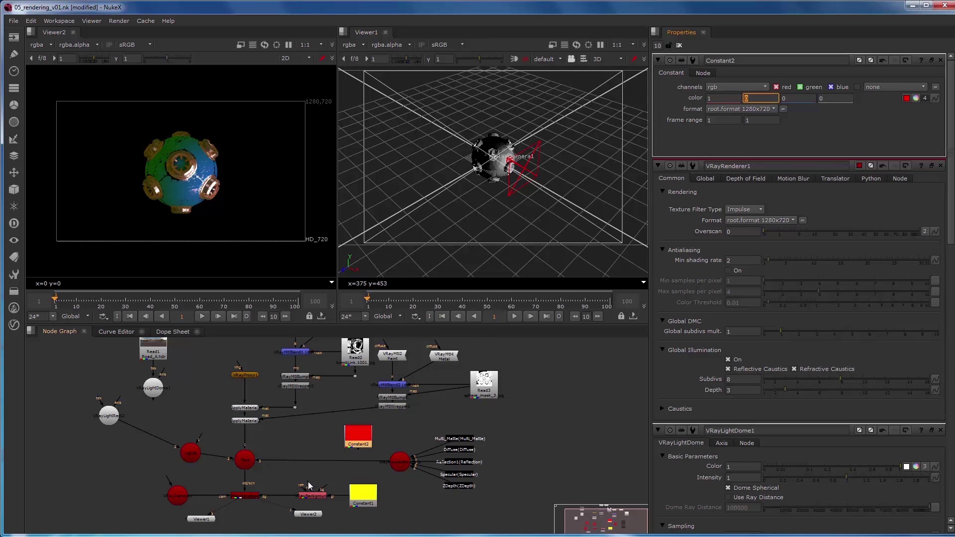
Connect the red Constant to the VRayBackground's reflection input and the Read1 HDR image to its bg input.
{"action": "left_click_drag", "start_coordinate": [310, 486], "coordinate": [358, 435]}
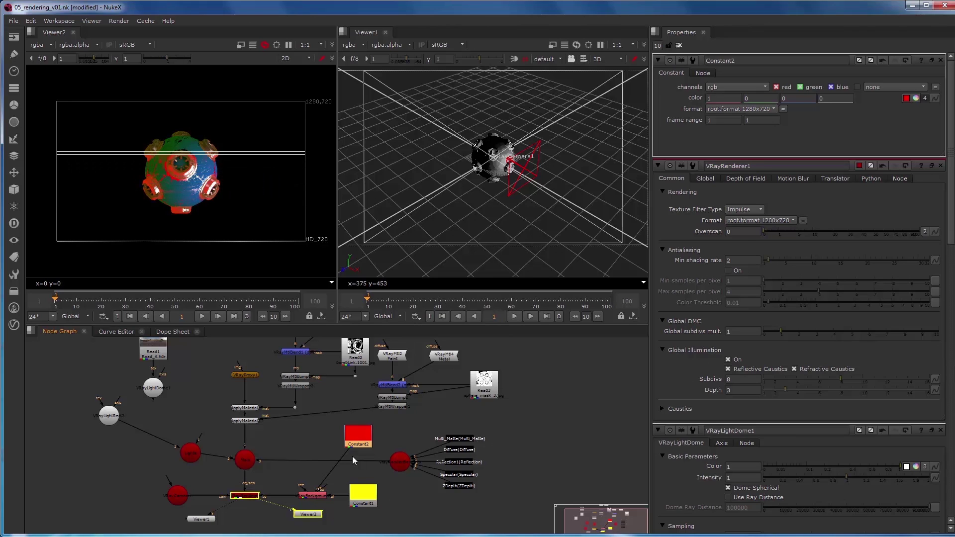
{"action": "left_click", "coordinate": [304, 435]}
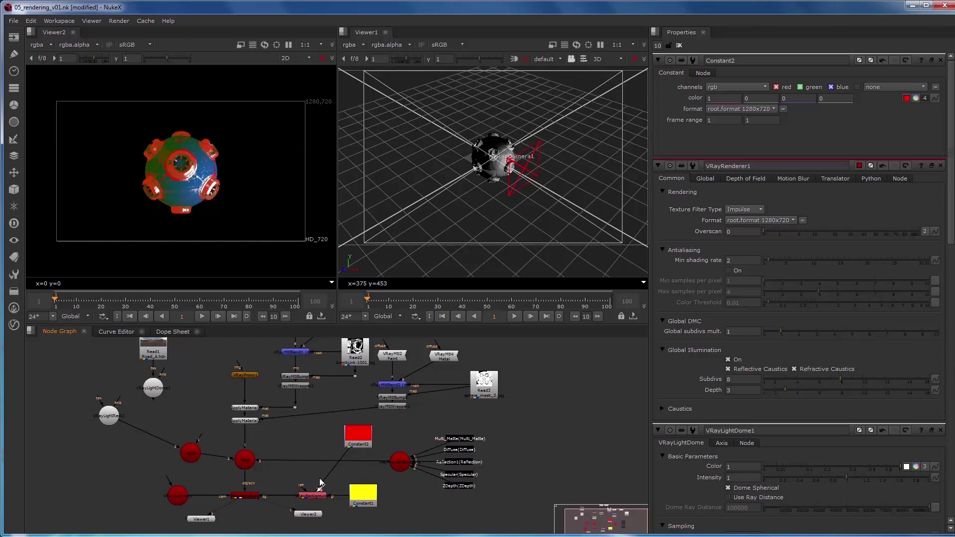
{"action": "left_click_drag", "start_coordinate": [320, 479], "coordinate": [155, 360]}
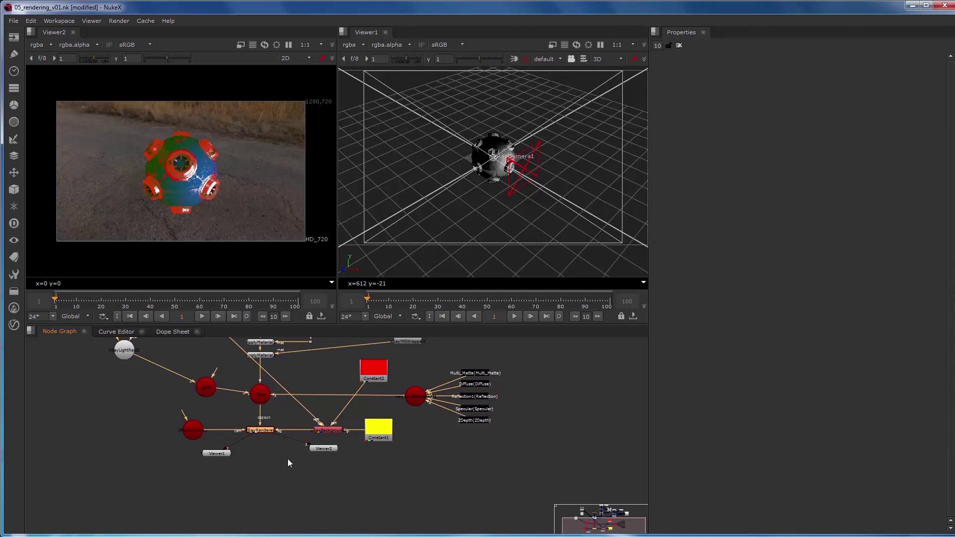
Add a Dot below the VRayRenderer node, and disconnect the Read1 image from the background node's bg input.
{"action": "key", "text": "period"}
{"action": "left_click_drag", "start_coordinate": [260, 443], "coordinate": [260, 468]}
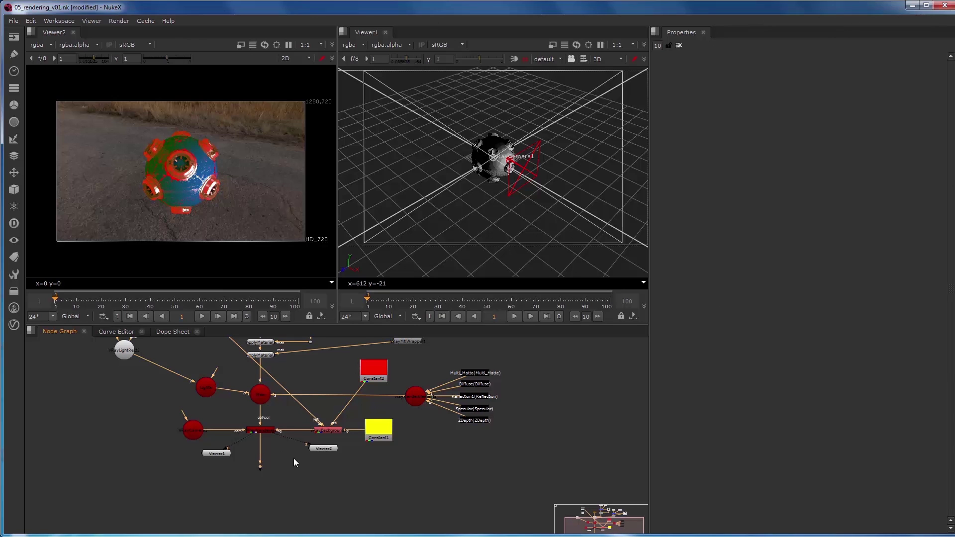
{"action": "middle_click_drag", "start_coordinate": [293, 458], "coordinate": [290, 490]}
{"action": "middle_click_drag", "start_coordinate": [254, 412], "coordinate": [256, 423]}
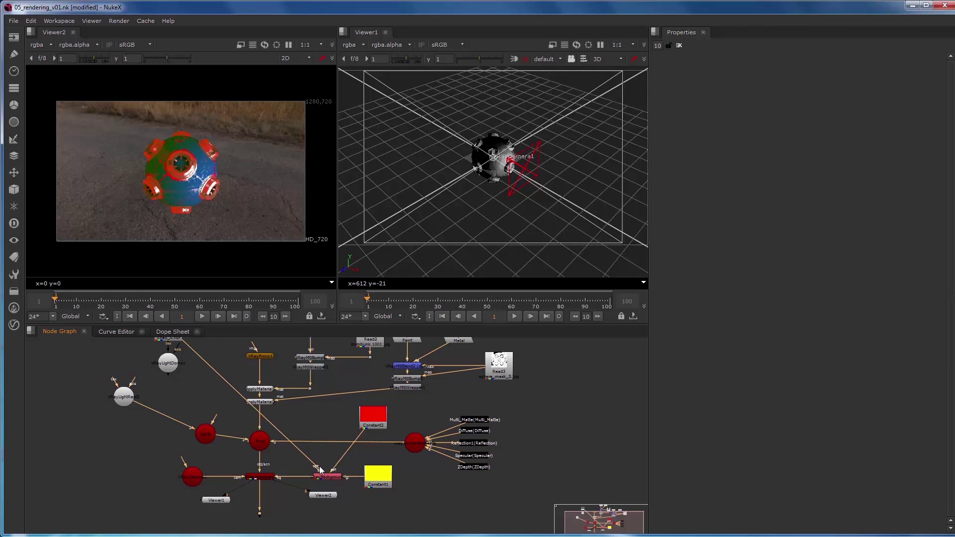
{"action": "left_click_drag", "start_coordinate": [319, 466], "coordinate": [318, 452]}
Create a VRayRenderElement node below the existing render elements and set its render element to Lighting.
{"action": "middle_click_drag", "start_coordinate": [341, 481], "coordinate": [357, 443]}
{"action": "key", "text": "Tab"}
{"action": "type", "text": "v"}
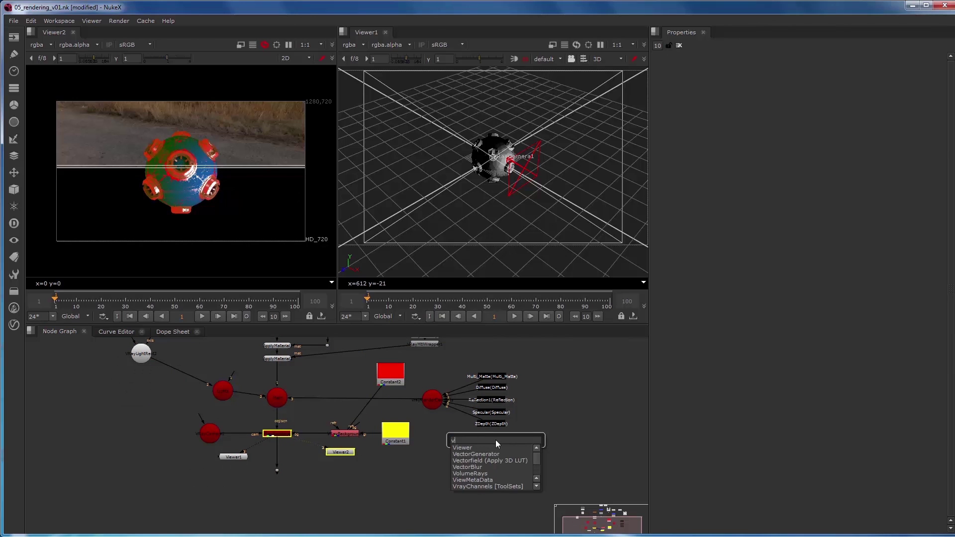
{"action": "type", "text": "rayre"}
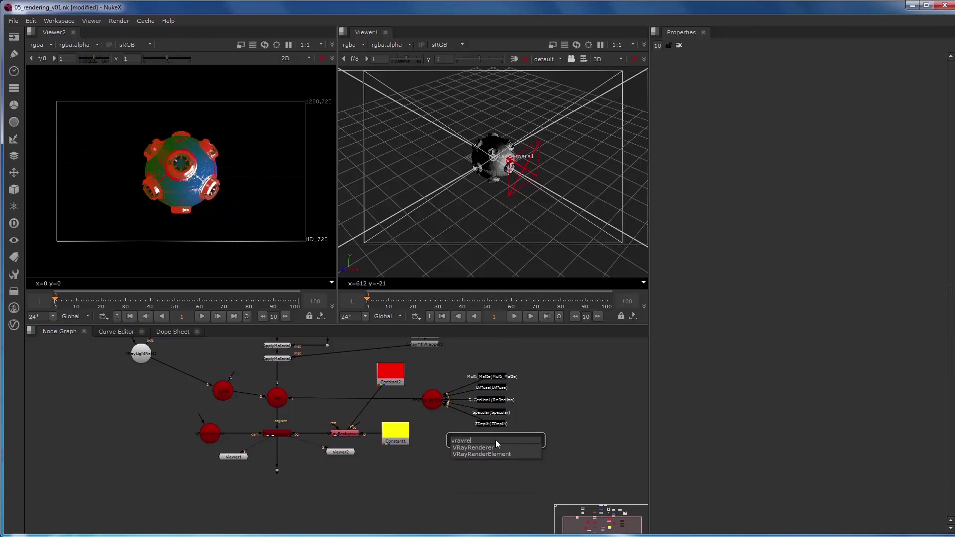
{"action": "key", "text": "Down"}
{"action": "key", "text": "Return"}
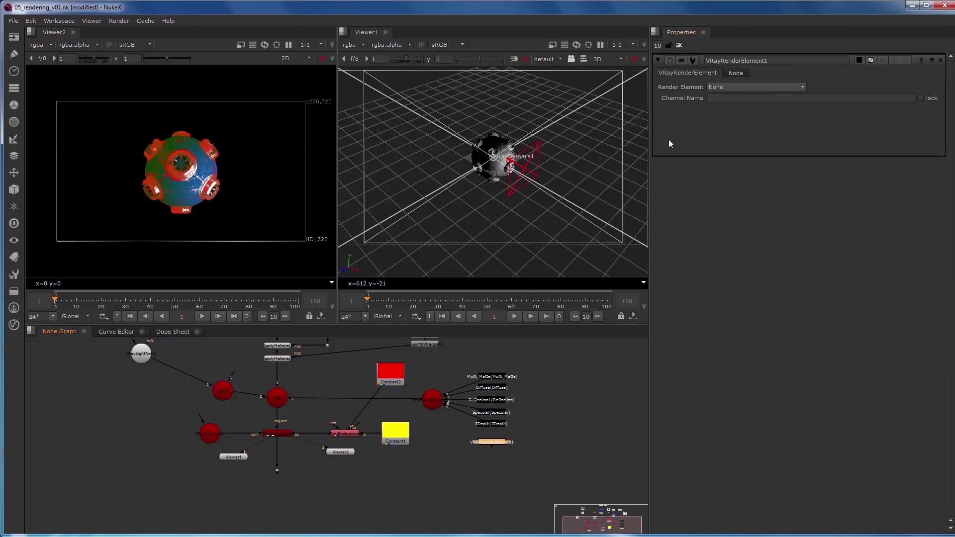
{"action": "left_click", "coordinate": [730, 88]}
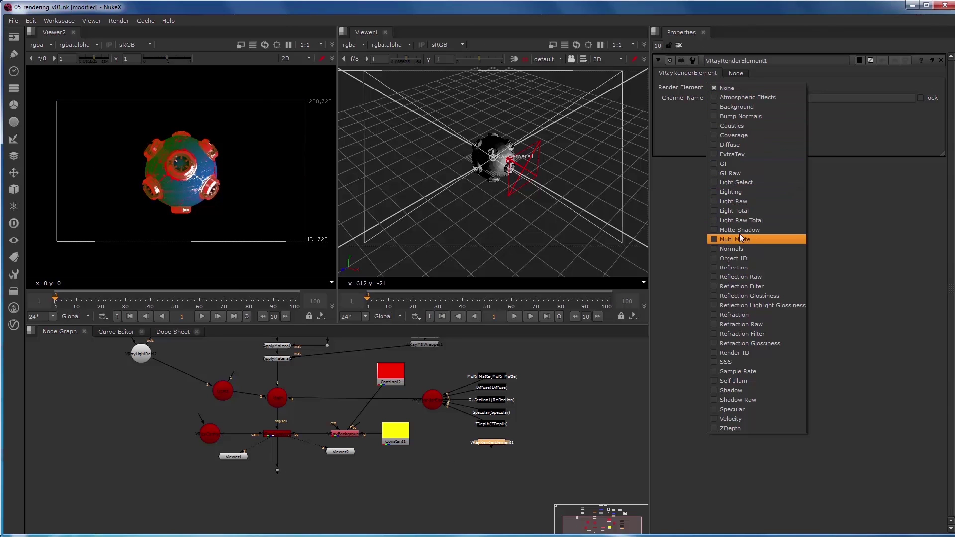
{"action": "left_click", "coordinate": [739, 193]}
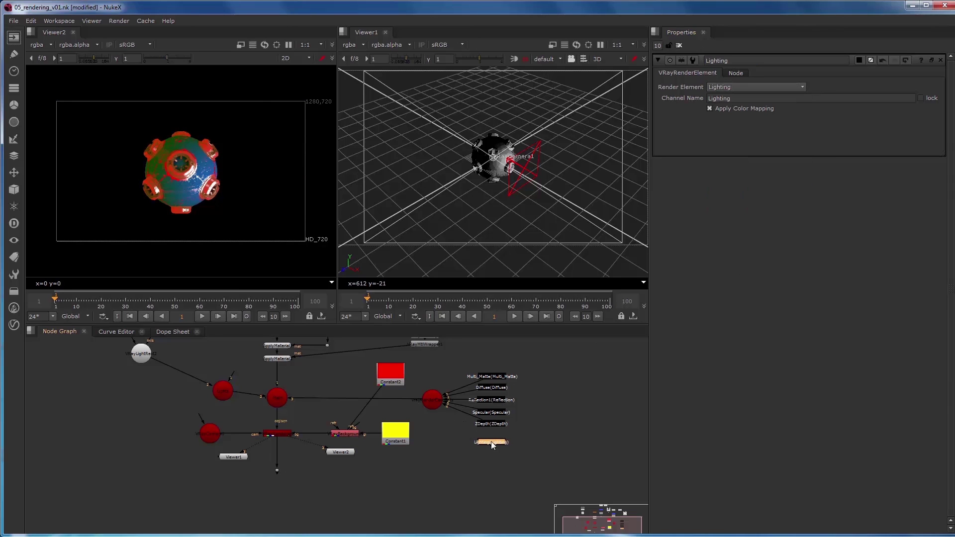
Duplicate the Lighting render element, change the original to GI, and keep both connected to the render elements node.
{"action": "left_click_drag", "start_coordinate": [490, 446], "coordinate": [491, 445]}
{"action": "key", "text": "ctrl+c"}
{"action": "key", "text": "ctrl+v"}
{"action": "left_click", "coordinate": [736, 89]}
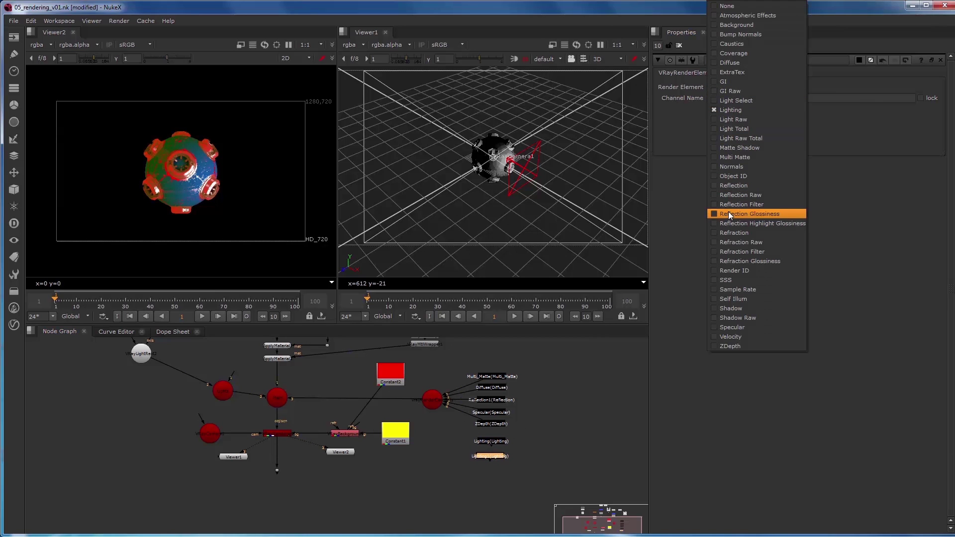
{"action": "left_click", "coordinate": [723, 81]}
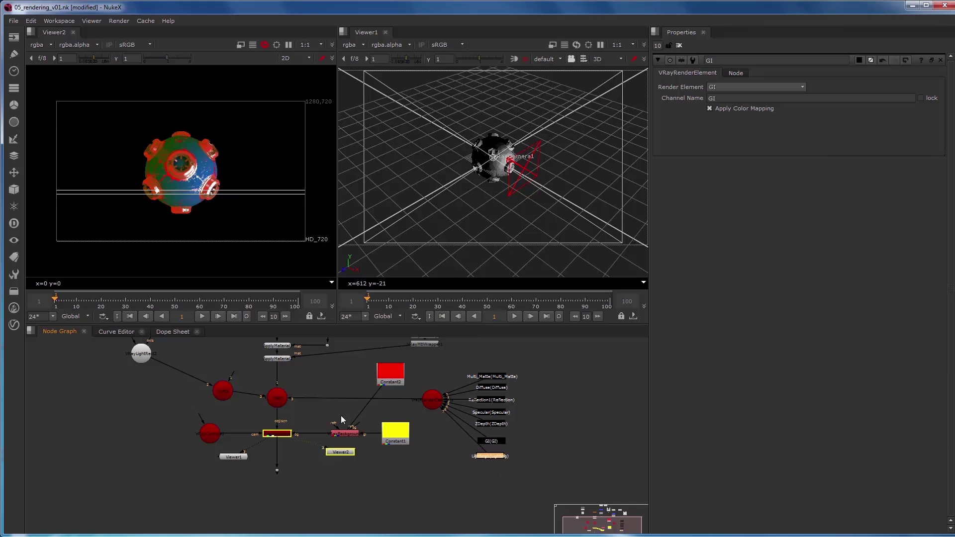
Check the layers available in Viewer2, and add a Shuffle node below the Dot.
{"action": "left_click", "coordinate": [41, 44]}
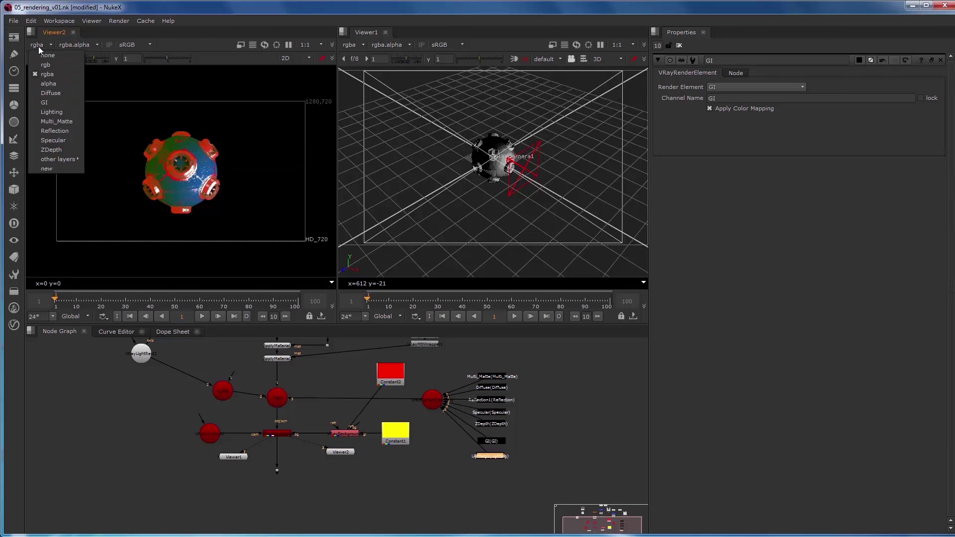
{"action": "left_click", "coordinate": [302, 463]}
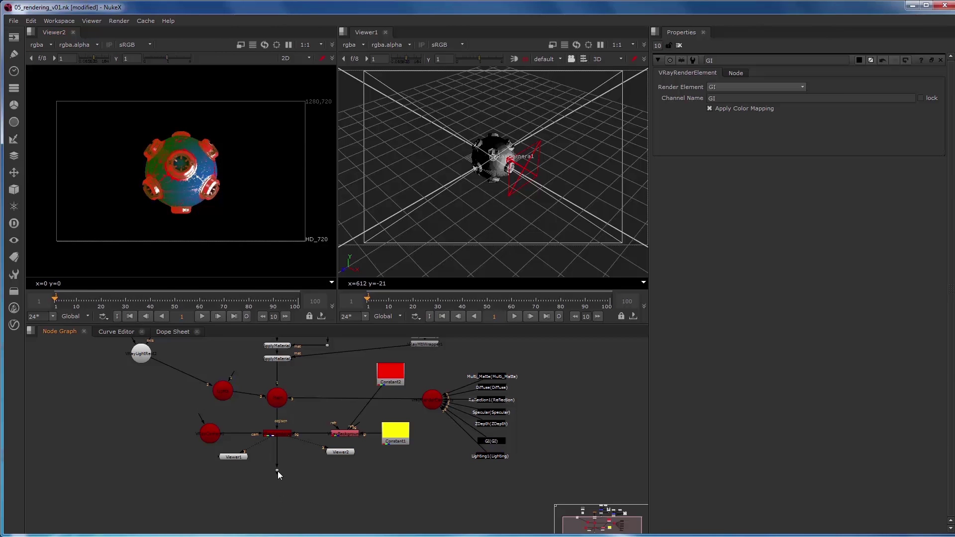
{"action": "left_click", "coordinate": [277, 470]}
{"action": "key", "text": "Tab"}
{"action": "type", "text": "shuffle"}
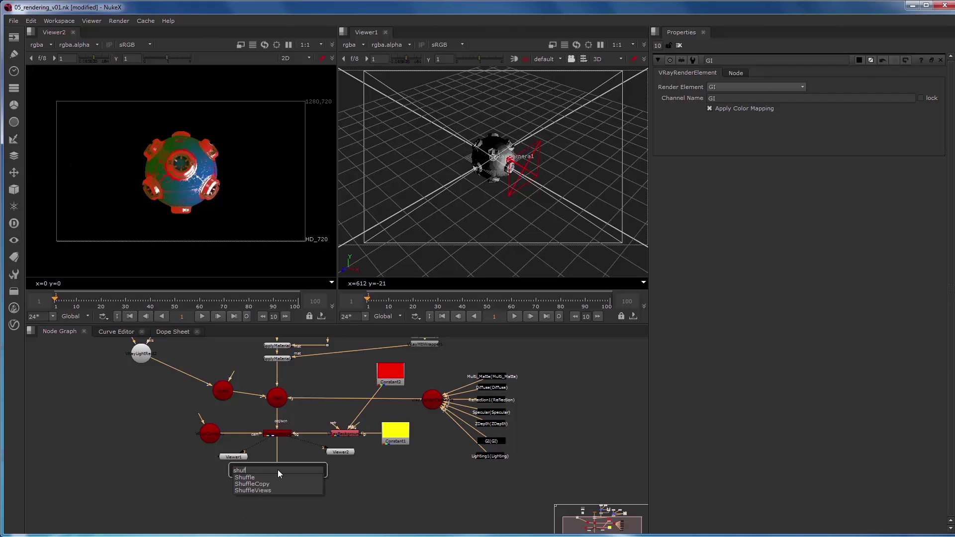
{"action": "key", "text": "Return"}
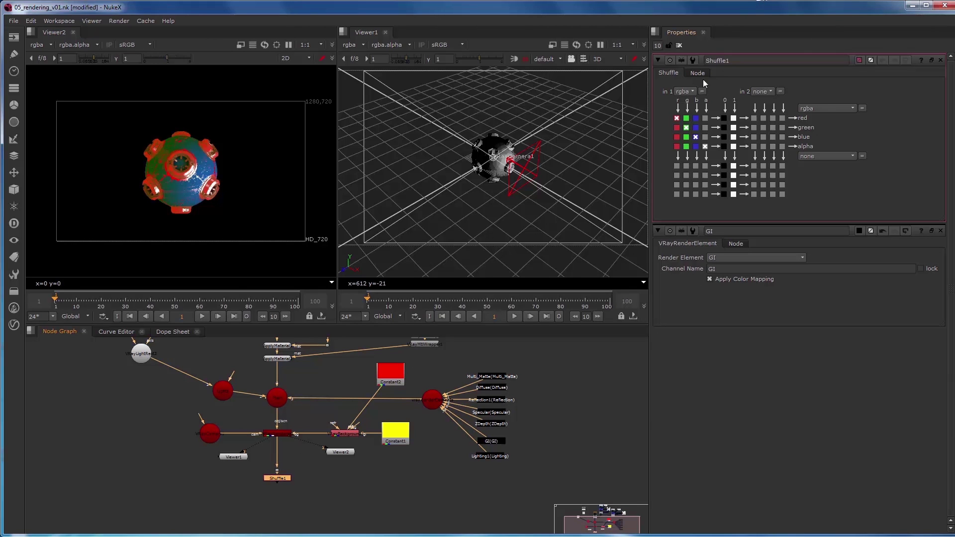
Set the Shuffle node's in 1 layer to Lighting and give the node the label [value in].
{"action": "left_click", "coordinate": [687, 92]}
{"action": "left_click", "coordinate": [706, 158]}
{"action": "left_click", "coordinate": [698, 73]}
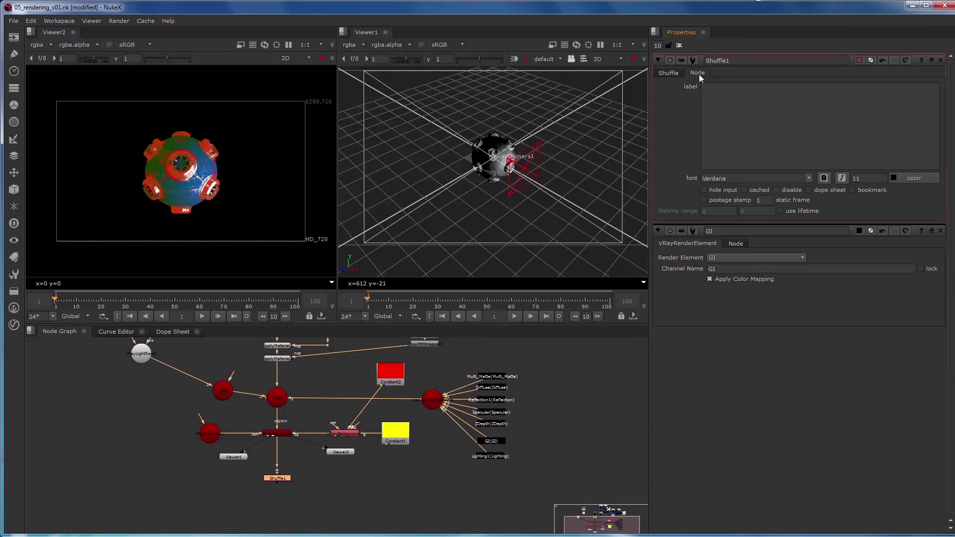
{"action": "type", "text": "[valu"}
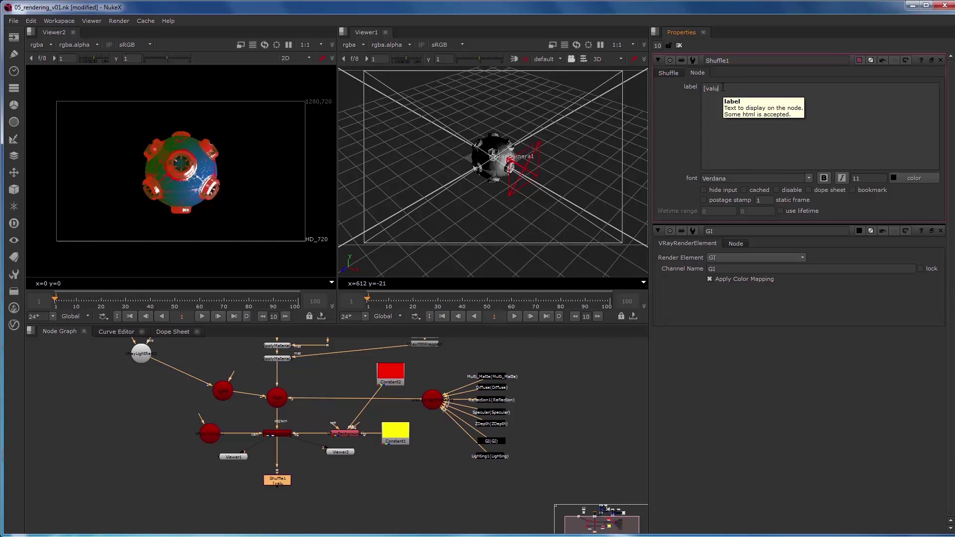
{"action": "type", "text": "e in"}
{"action": "left_click", "coordinate": [676, 73]}
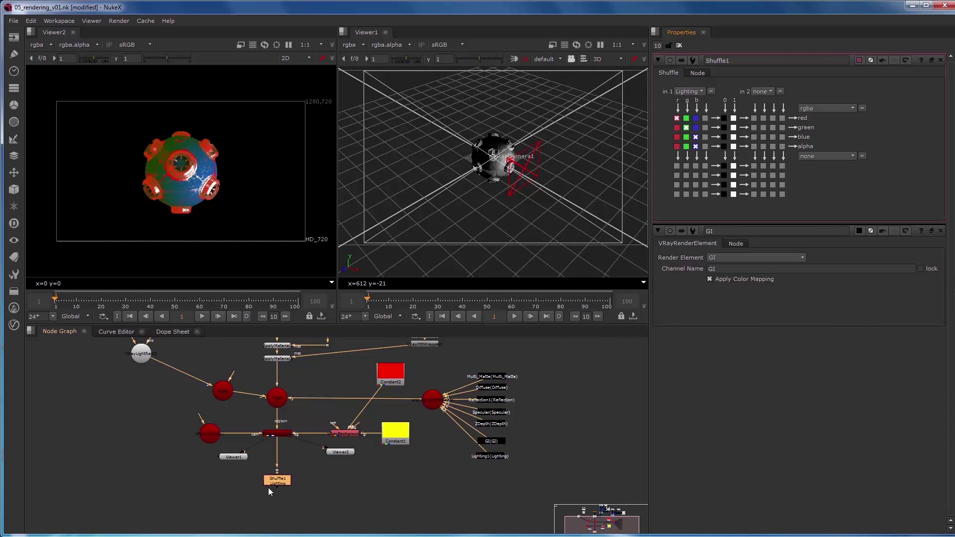
Enable the postage stamp on the Shuffle node and check its thumbnail in the node graph.
{"action": "scroll", "coordinate": [269, 490], "scroll_direction": "up", "scroll_amount": 3}
{"action": "left_click", "coordinate": [696, 73]}
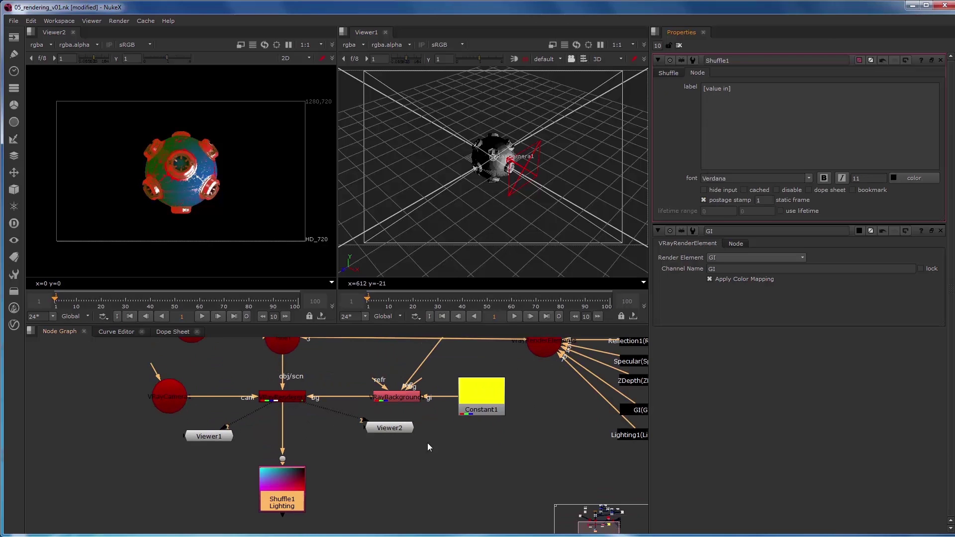
{"action": "scroll", "coordinate": [290, 510], "scroll_direction": "down", "scroll_amount": 3}
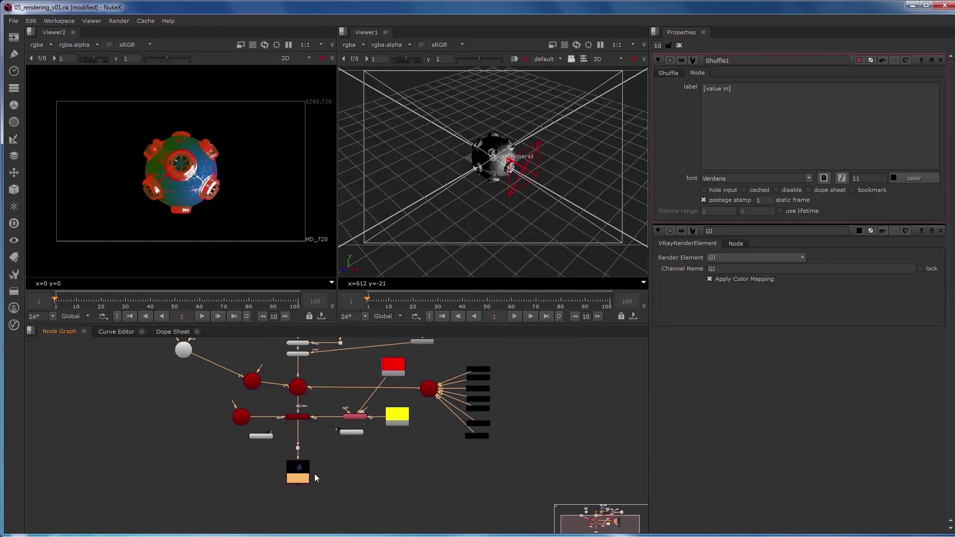
{"action": "scroll", "coordinate": [290, 510], "scroll_direction": "up", "scroll_amount": 2}
Close the open node properties, duplicate the Lighting Shuffle node beside the original and connect the copy to the Dot.
{"action": "left_click", "coordinate": [669, 74]}
{"action": "left_click", "coordinate": [679, 47]}
{"action": "left_click_drag", "start_coordinate": [275, 471], "coordinate": [350, 475]}
{"action": "key", "text": "ctrl+c"}
{"action": "key", "text": "ctrl+v"}
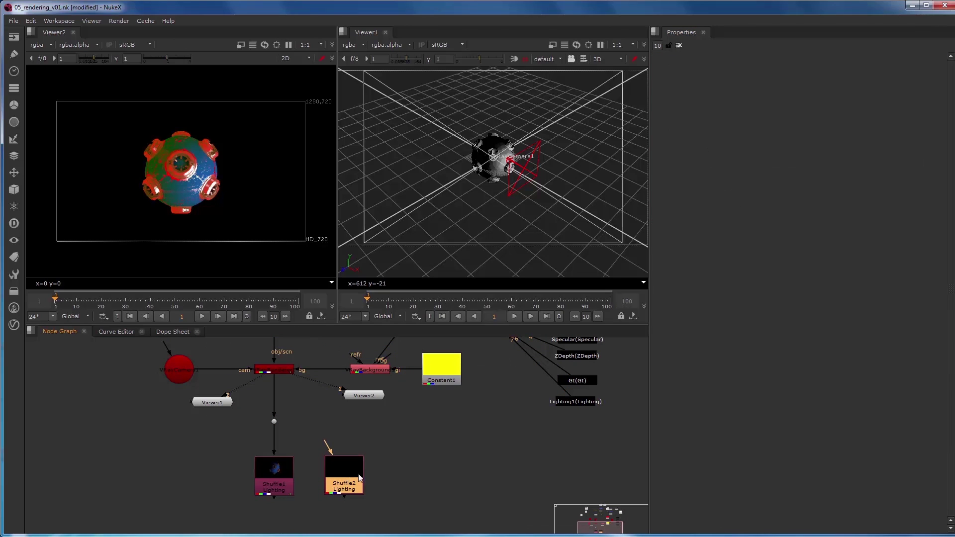
{"action": "left_click_drag", "start_coordinate": [273, 423], "coordinate": [275, 422]}
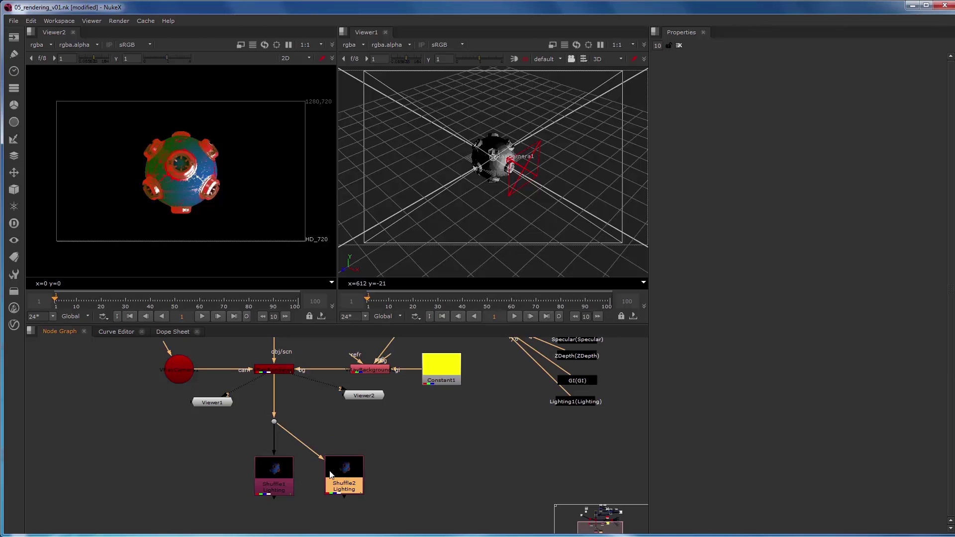
Set the in 1 layer of the duplicated Lighting Shuffle node to Reflection.
{"action": "double_click", "coordinate": [336, 475]}
{"action": "left_click", "coordinate": [688, 92]}
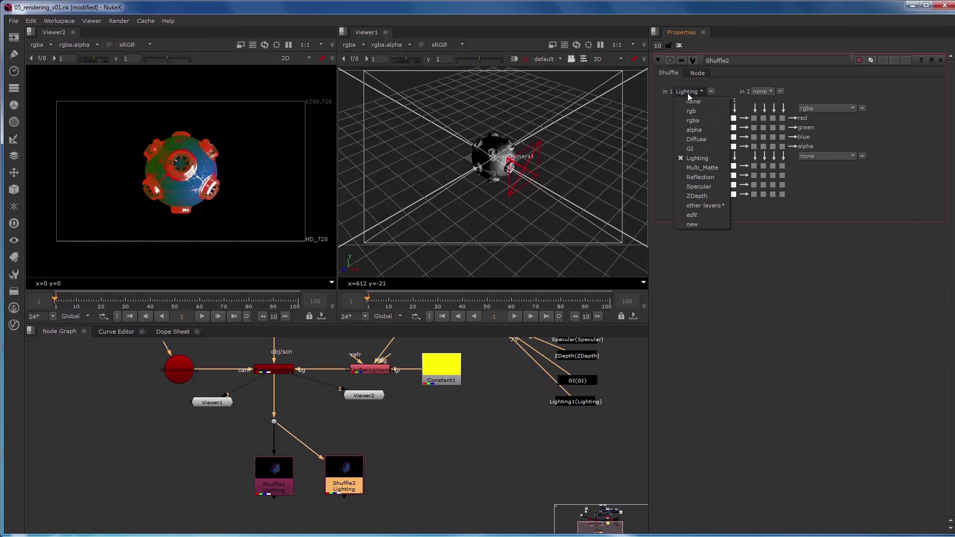
{"action": "left_click", "coordinate": [700, 177]}
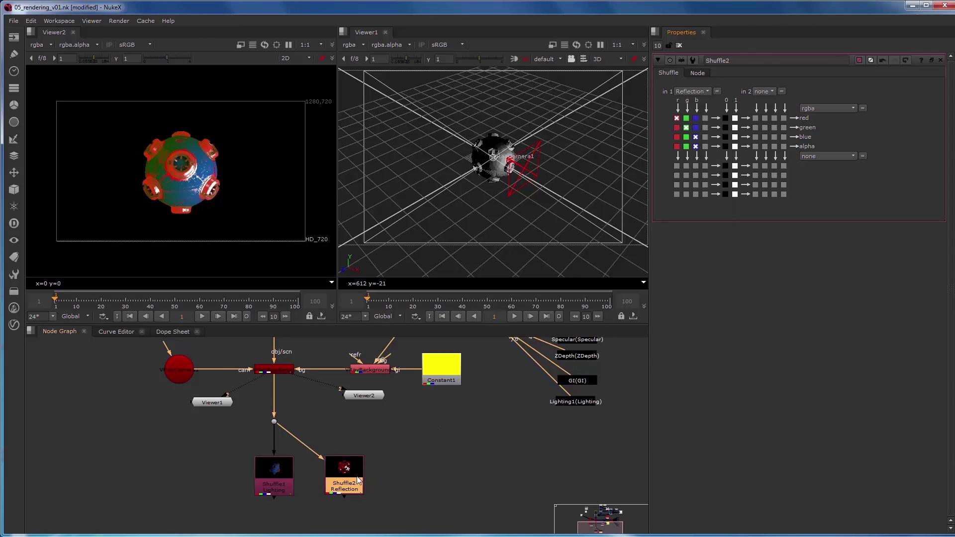
Duplicate the Reflection Shuffle node beside it, connect the copy to the Dot and set its in 1 layer to Specular.
{"action": "key", "text": "alt+c"}
{"action": "left_click_drag", "start_coordinate": [416, 477], "coordinate": [404, 455]}
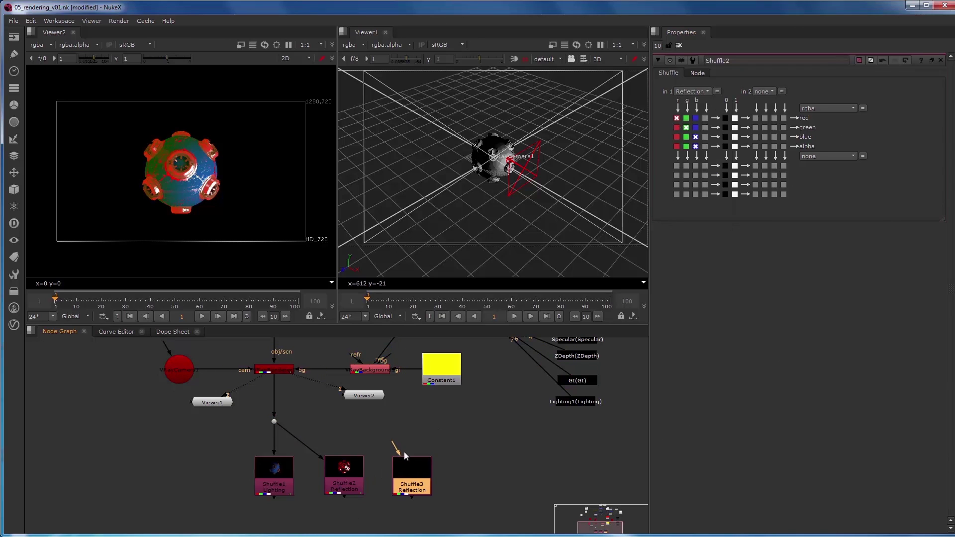
{"action": "left_click_drag", "start_coordinate": [314, 422], "coordinate": [274, 423]}
{"action": "left_click_drag", "start_coordinate": [411, 489], "coordinate": [436, 474]}
{"action": "double_click", "coordinate": [418, 483]}
{"action": "left_click", "coordinate": [693, 91]}
{"action": "left_click", "coordinate": [693, 199]}
Duplicate the Specular Shuffle node, connect the copy to the Dot and set the in 1 layer of the original to GI.
{"action": "key", "text": "alt+c"}
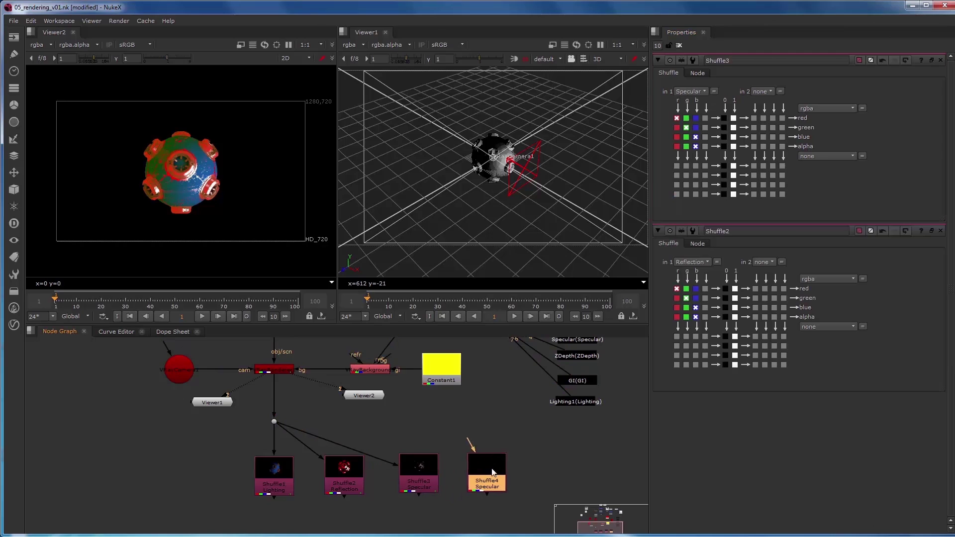
{"action": "left_click_drag", "start_coordinate": [466, 439], "coordinate": [275, 422]}
{"action": "left_click", "coordinate": [691, 91]}
{"action": "left_click", "coordinate": [704, 149]}
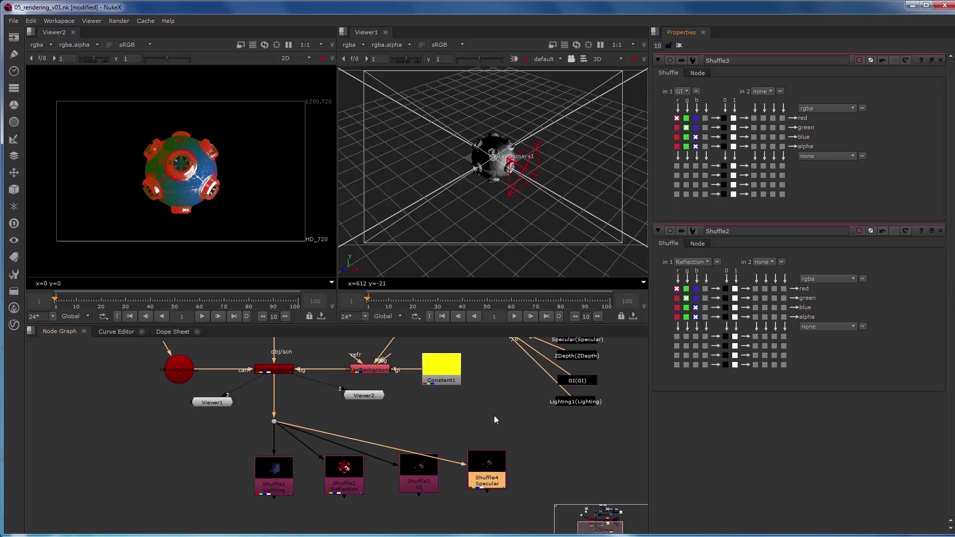
Swap the positions of the Specular and GI Shuffle nodes so GI is last in the row, and close all open node properties.
{"action": "left_click_drag", "start_coordinate": [492, 474], "coordinate": [406, 510]}
{"action": "left_click_drag", "start_coordinate": [417, 468], "coordinate": [486, 472]}
{"action": "left_click_drag", "start_coordinate": [411, 501], "coordinate": [414, 477]}
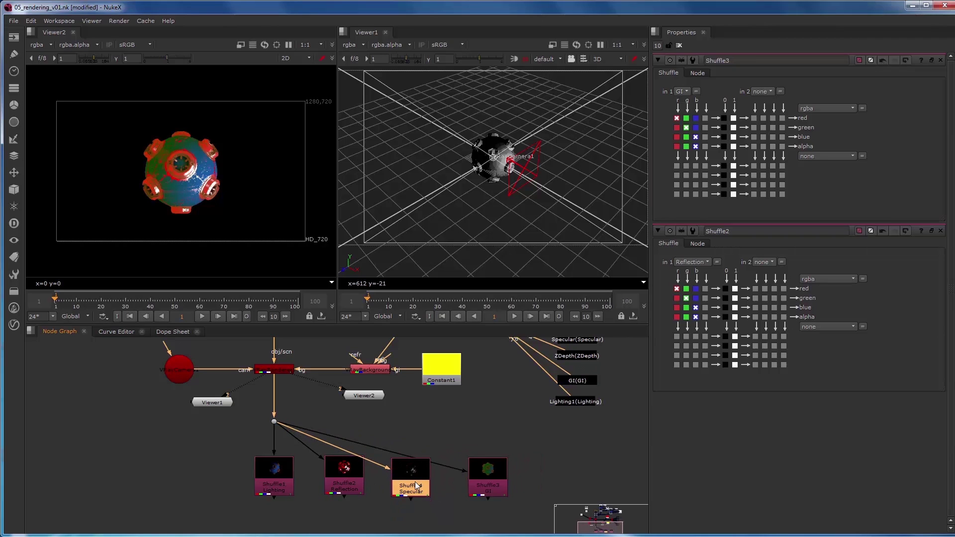
{"action": "left_click_drag", "start_coordinate": [488, 483], "coordinate": [494, 480]}
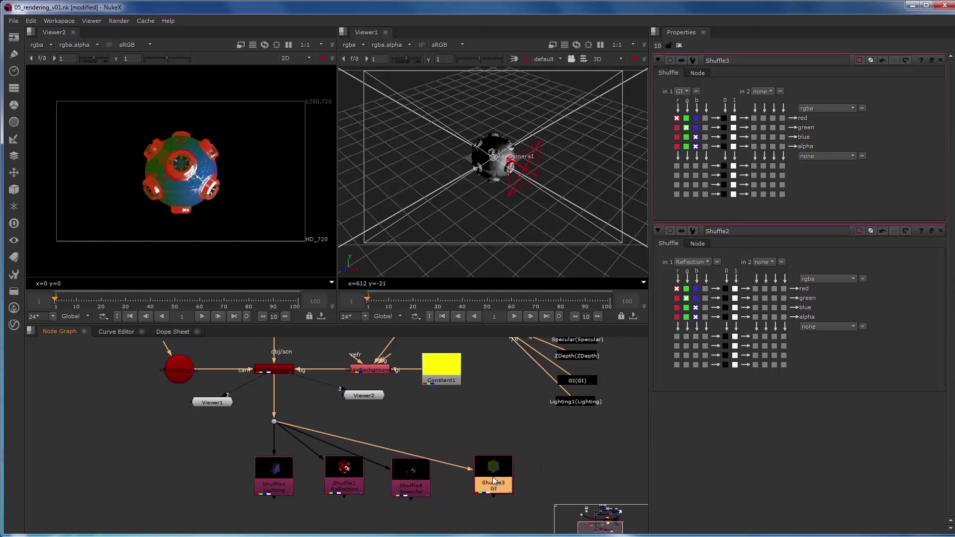
{"action": "left_click", "coordinate": [679, 46]}
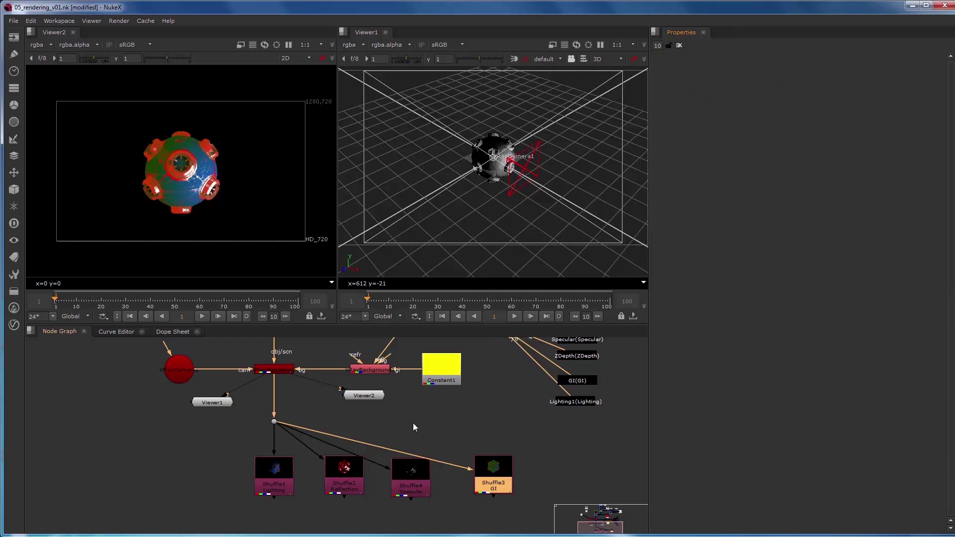
Merge the Lighting Shuffle with the Reflection, Specular and GI Shuffles through a chain of three Plus nodes below it.
{"action": "middle_click_drag", "start_coordinate": [413, 428], "coordinate": [416, 406]}
{"action": "scroll", "coordinate": [402, 436], "scroll_direction": "down", "scroll_amount": 2}
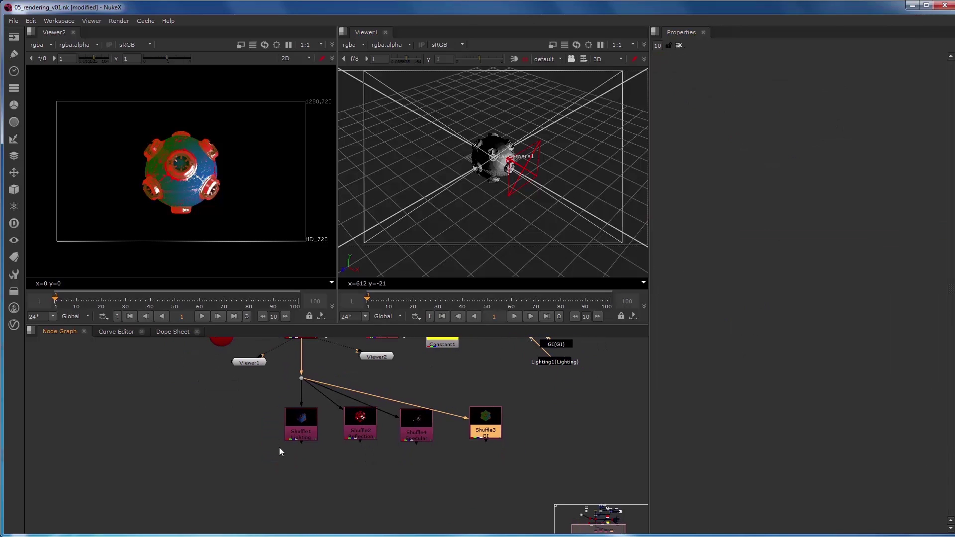
{"action": "left_click", "coordinate": [309, 438]}
{"action": "key", "text": "Tab"}
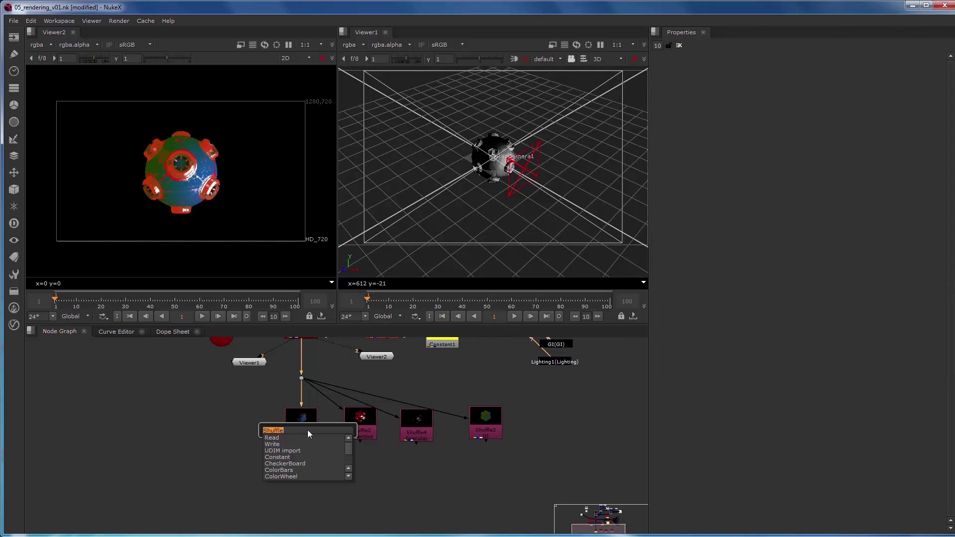
{"action": "type", "text": "plus"}
{"action": "key", "text": "Return"}
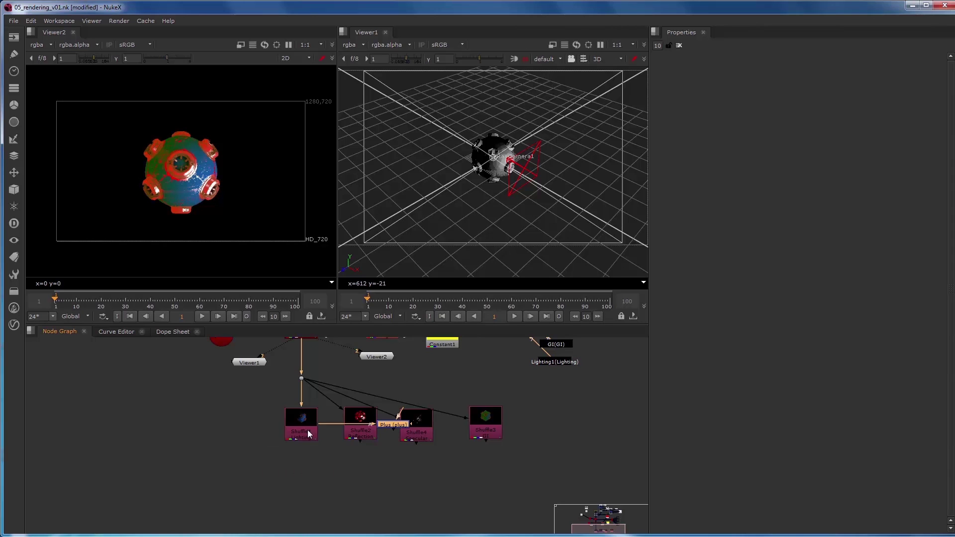
{"action": "left_click_drag", "start_coordinate": [309, 448], "coordinate": [357, 439]}
{"action": "left_click_drag", "start_coordinate": [357, 439], "coordinate": [359, 435]}
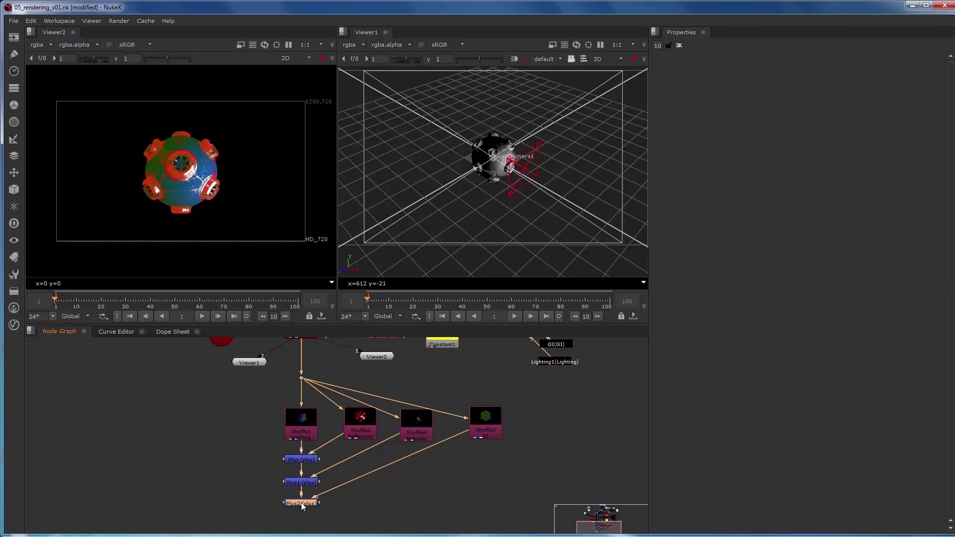
Connect the Dot to input 1 and the last Plus node to input 2 of Viewer2 to compare the render with the recombined elements.
{"action": "key", "text": "1"}
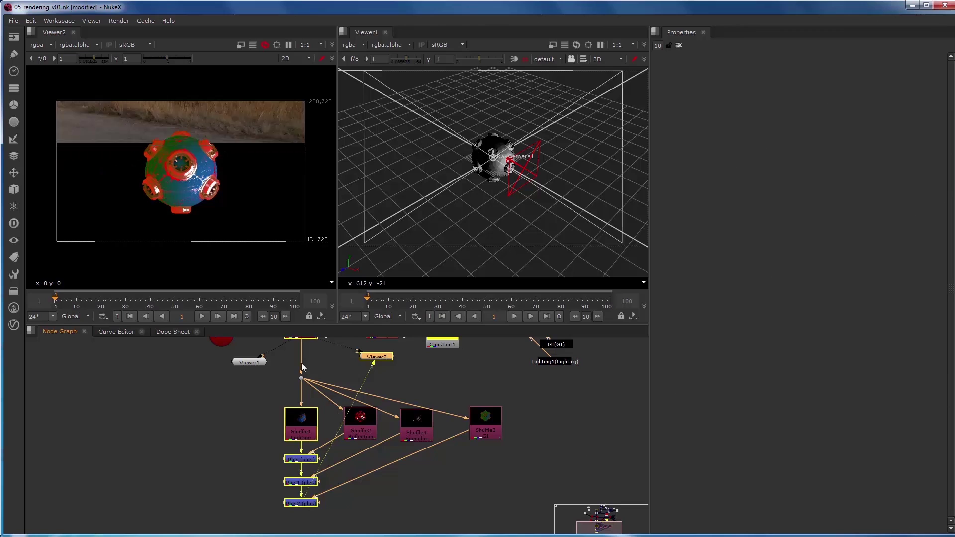
{"action": "left_click", "coordinate": [301, 378]}
{"action": "key", "text": "1"}
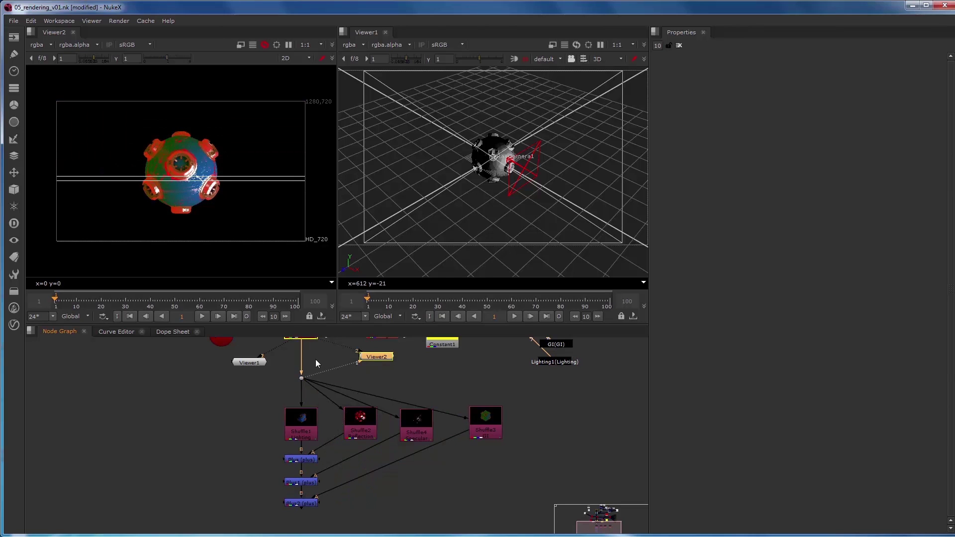
{"action": "right_click", "coordinate": [316, 357]}
{"action": "left_click", "coordinate": [314, 348]}
{"action": "middle_click_drag", "start_coordinate": [314, 348], "coordinate": [315, 362]}
{"action": "left_click", "coordinate": [312, 520]}
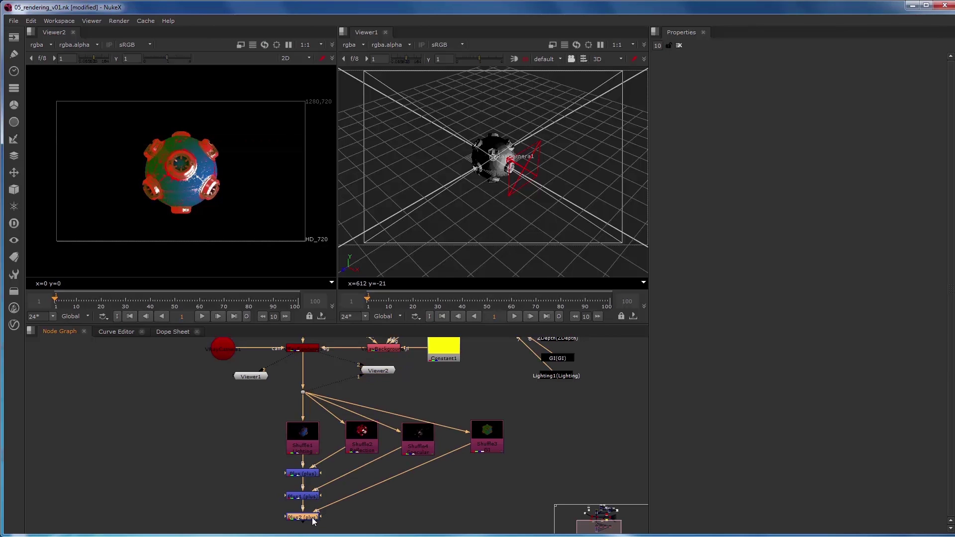
{"action": "key", "text": "2"}
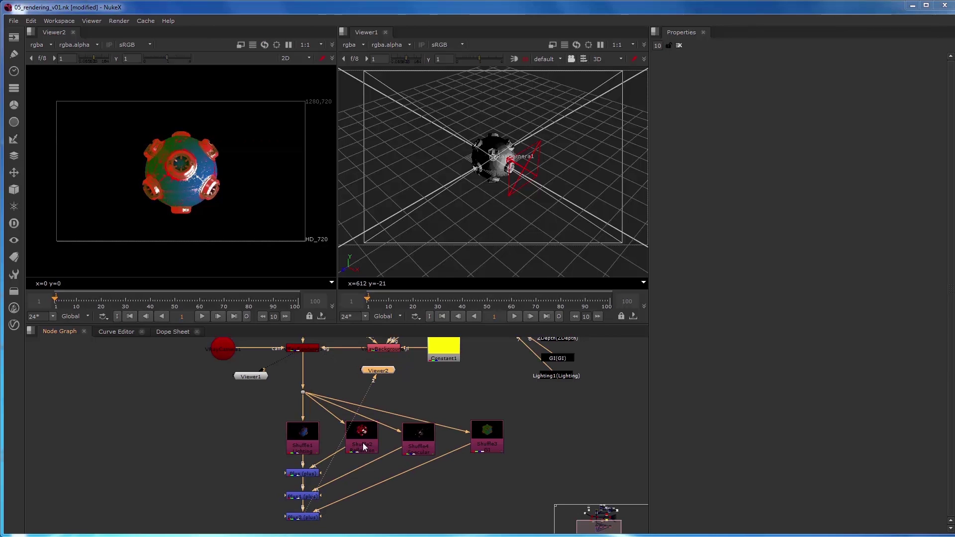
Insert Dots in the A connections of the three Plus nodes and align them to form right-angled lines below the Shuffles.
{"action": "left_click", "coordinate": [326, 461], "text": "ctrl"}
{"action": "left_click_drag", "start_coordinate": [327, 457], "coordinate": [488, 516], "text": "ctrl"}
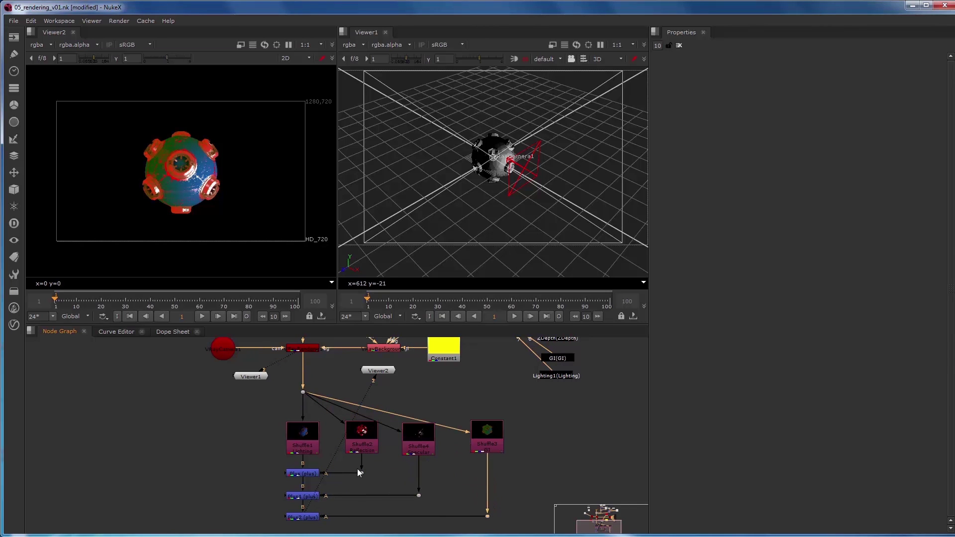
Add a Grade node after the Reflection Shuffle and lower its multiply to 0.045.
{"action": "left_click", "coordinate": [362, 440]}
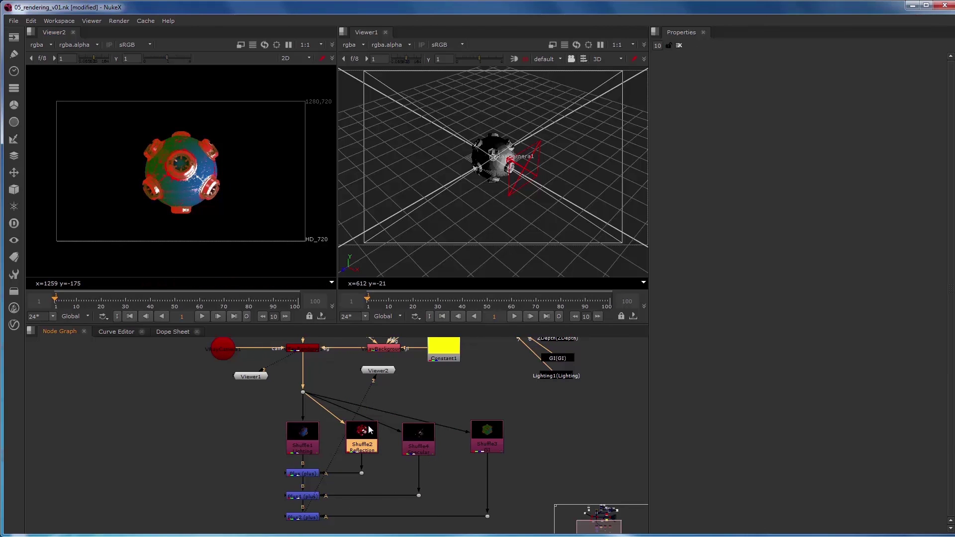
{"action": "key", "text": "g"}
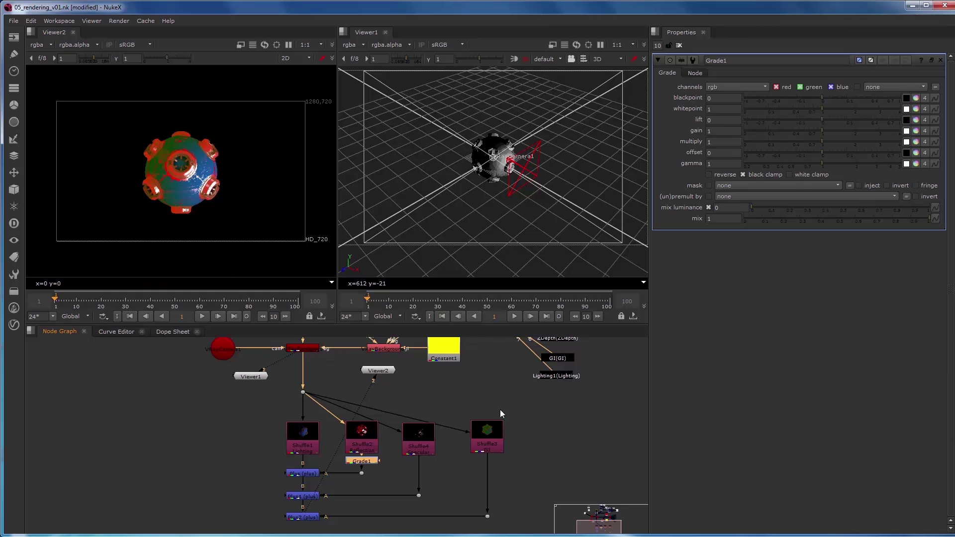
{"action": "left_click", "coordinate": [714, 141]}
{"action": "type", "text": "0.5"}
{"action": "key", "text": "Tab"}
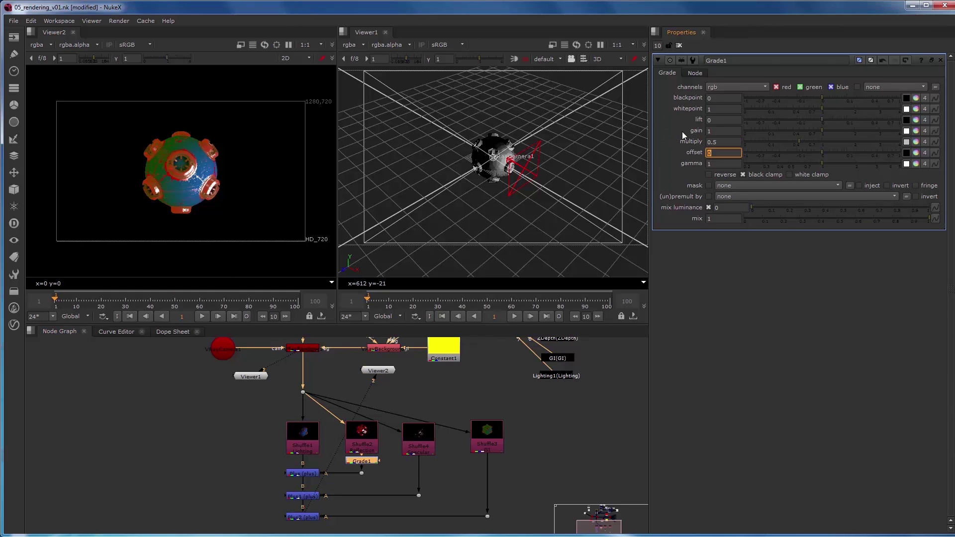
{"action": "left_click_drag", "start_coordinate": [798, 140], "coordinate": [760, 132]}
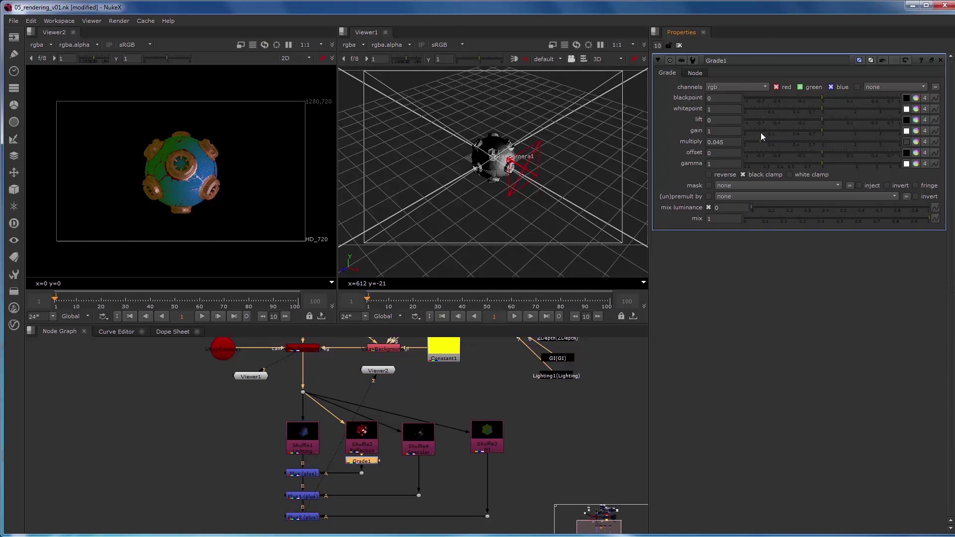
Add a Grade node after the GI Shuffle and lower its multiply to about 0.12.
{"action": "left_click", "coordinate": [488, 450]}
{"action": "key", "text": "g"}
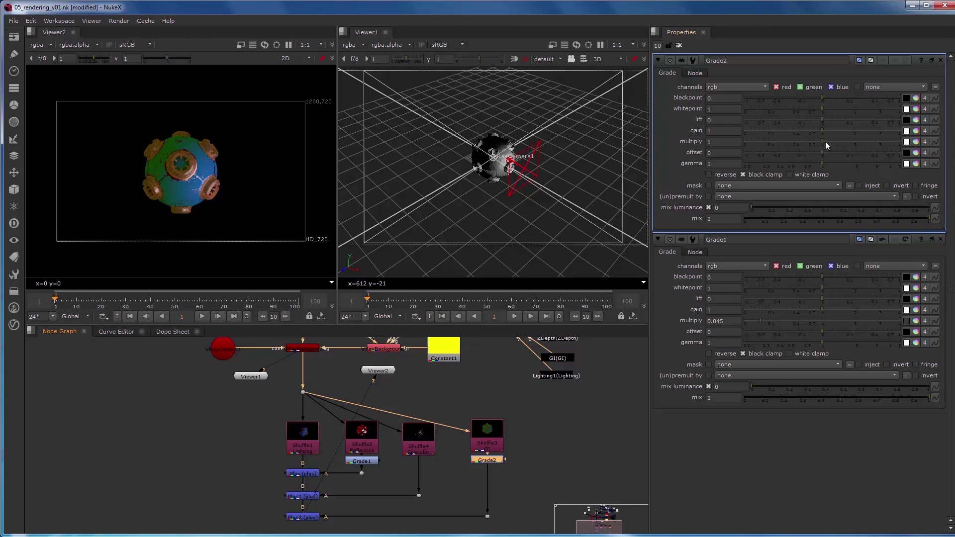
{"action": "left_click_drag", "start_coordinate": [816, 145], "coordinate": [769, 134]}
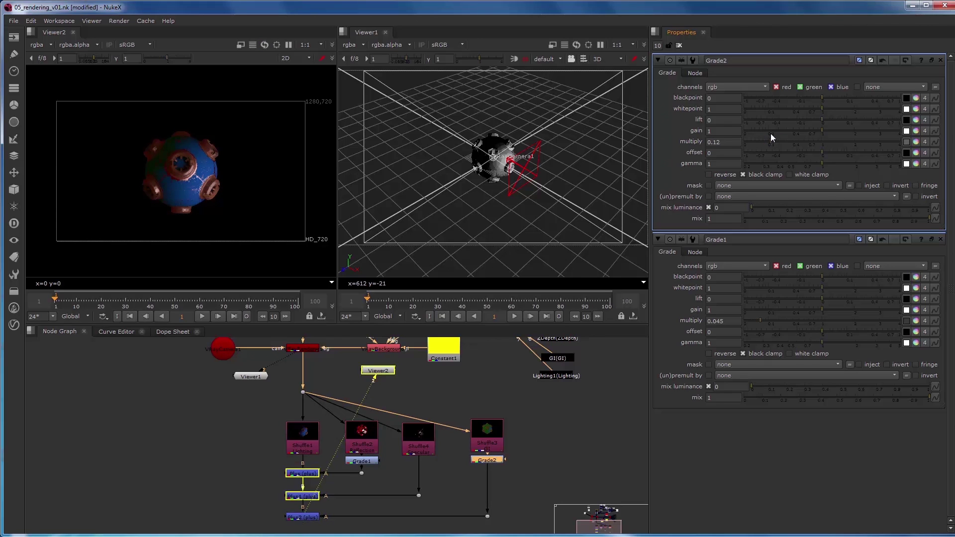
{"action": "left_click_drag", "start_coordinate": [772, 133], "coordinate": [768, 132]}
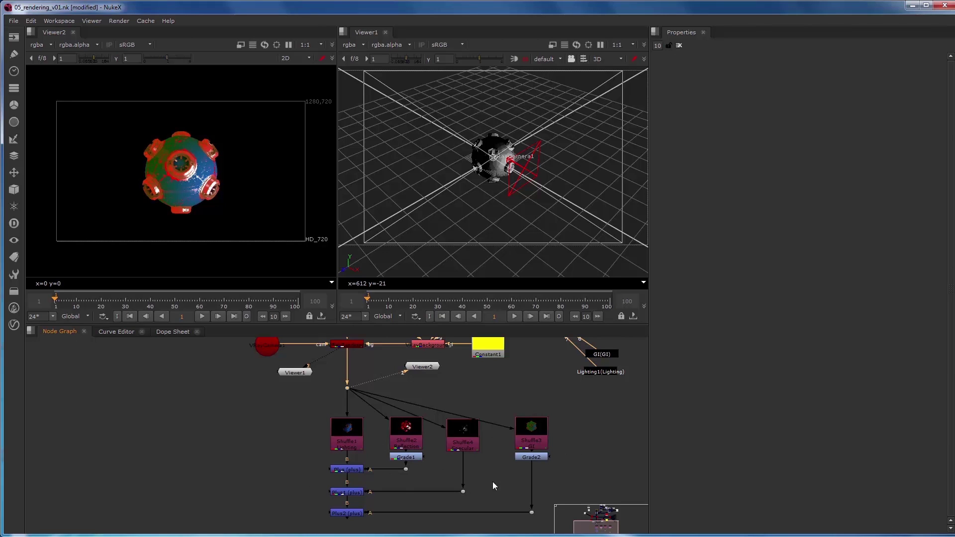
Add a VRayRenderElement node below the Lighting1 render element.
{"action": "scroll", "coordinate": [492, 482], "scroll_direction": "down", "scroll_amount": 4}
{"action": "scroll", "coordinate": [451, 431], "scroll_direction": "up", "scroll_amount": 3}
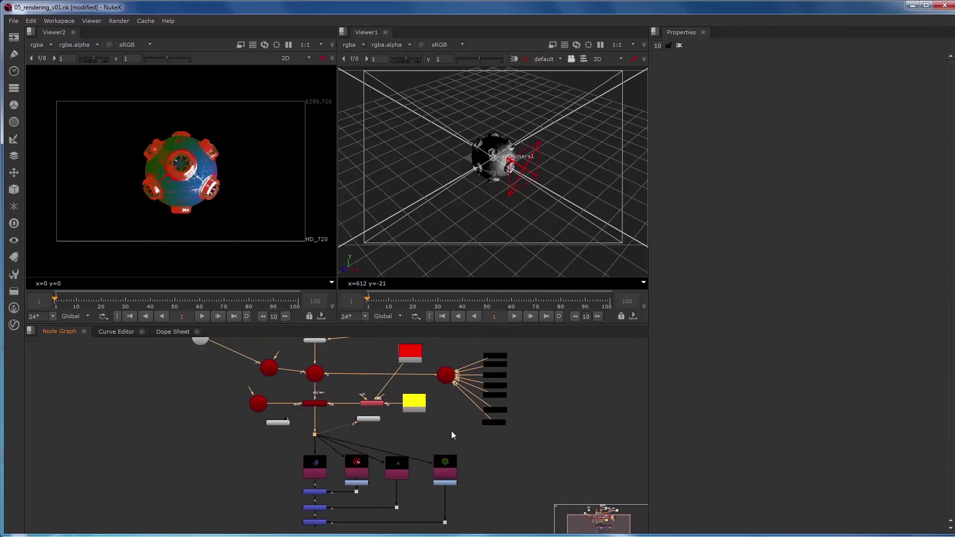
{"action": "middle_click_drag", "start_coordinate": [470, 432], "coordinate": [479, 404]}
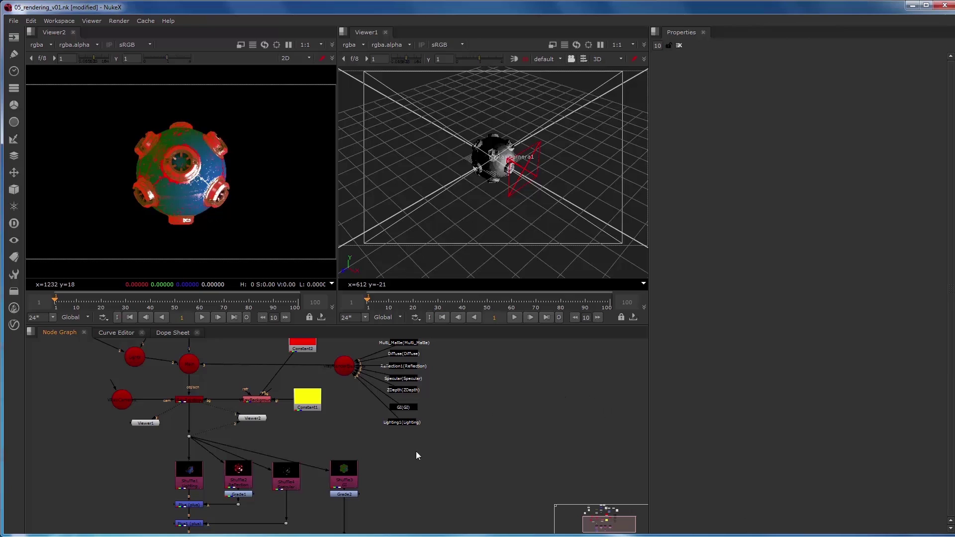
{"action": "key", "text": "Tab"}
{"action": "type", "text": "v"}
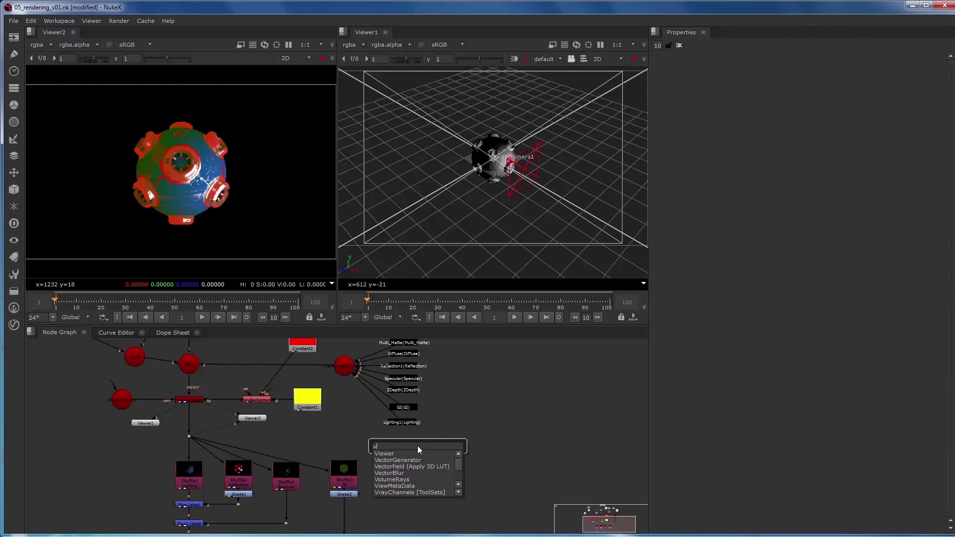
{"action": "type", "text": "rayr"}
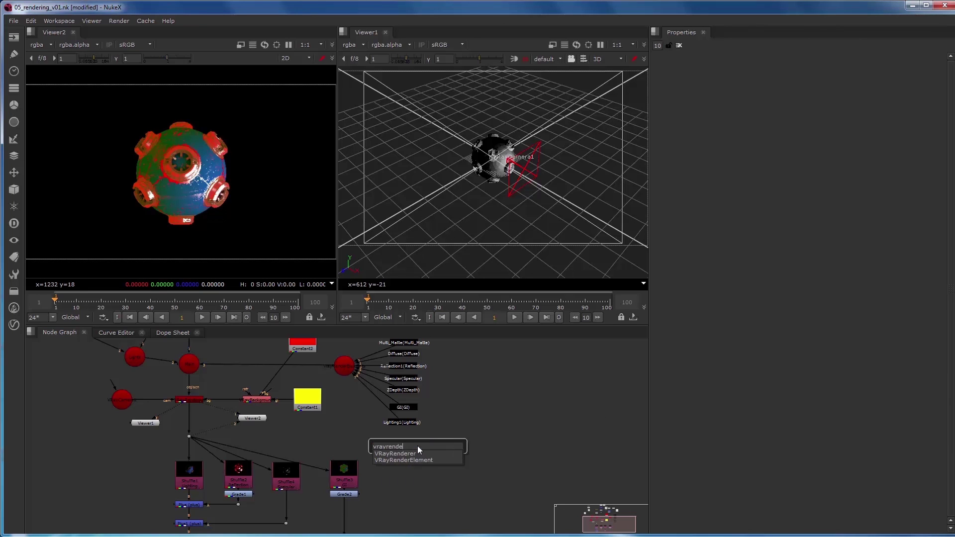
{"action": "type", "text": "ende"}
{"action": "key", "text": "Down"}
{"action": "key", "text": "Down"}
{"action": "key", "text": "Return"}
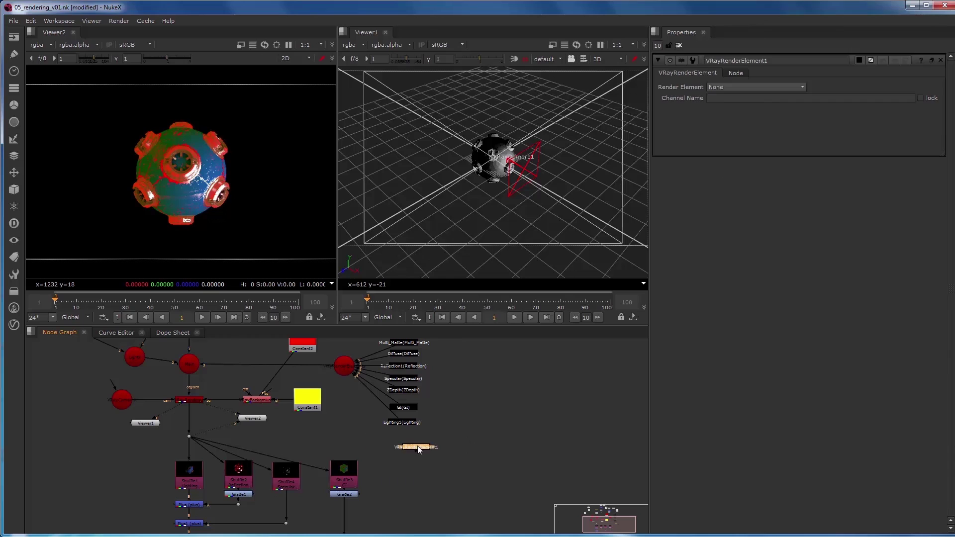
Set the new node's render element to ExtraTex and connect it to the node collecting the other render elements.
{"action": "left_click", "coordinate": [715, 89]}
{"action": "left_click", "coordinate": [745, 160]}
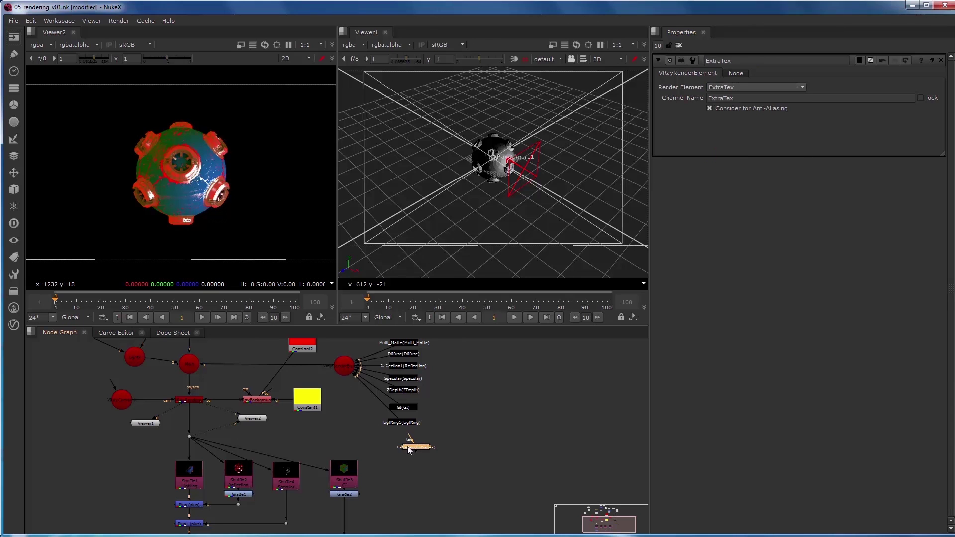
{"action": "left_click_drag", "start_coordinate": [417, 454], "coordinate": [343, 368]}
{"action": "left_click_drag", "start_coordinate": [417, 449], "coordinate": [415, 451]}
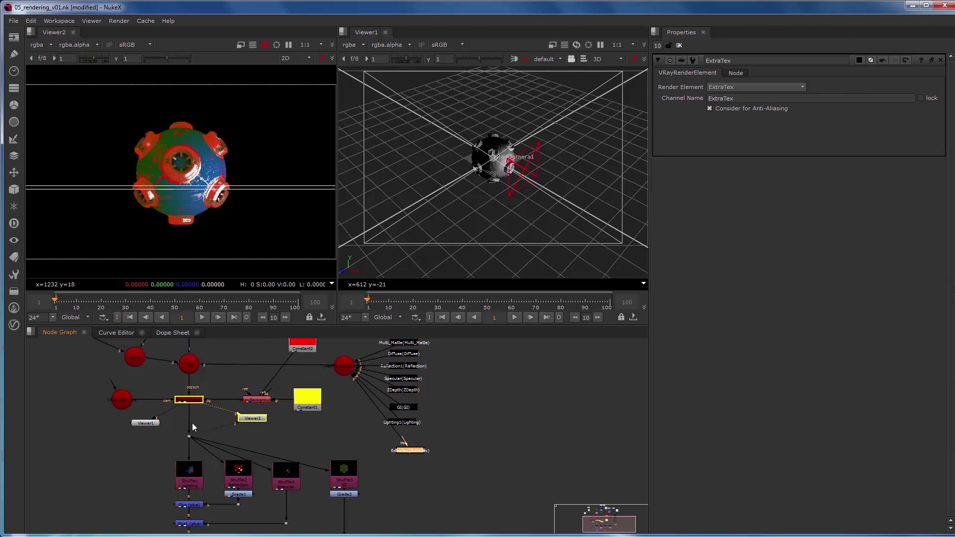
Display the ExtraTex layer of the V-Ray render in Viewer2 and select the ExtraTex node.
{"action": "key", "text": "Tab"}
{"action": "key", "text": "1"}
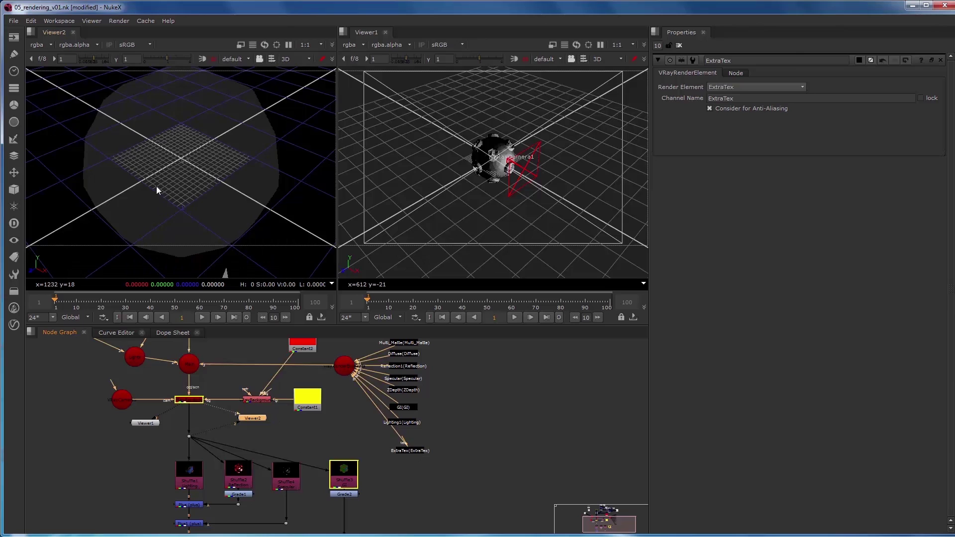
{"action": "left_click", "coordinate": [155, 184]}
{"action": "key", "text": "Tab"}
{"action": "left_click", "coordinate": [48, 45]}
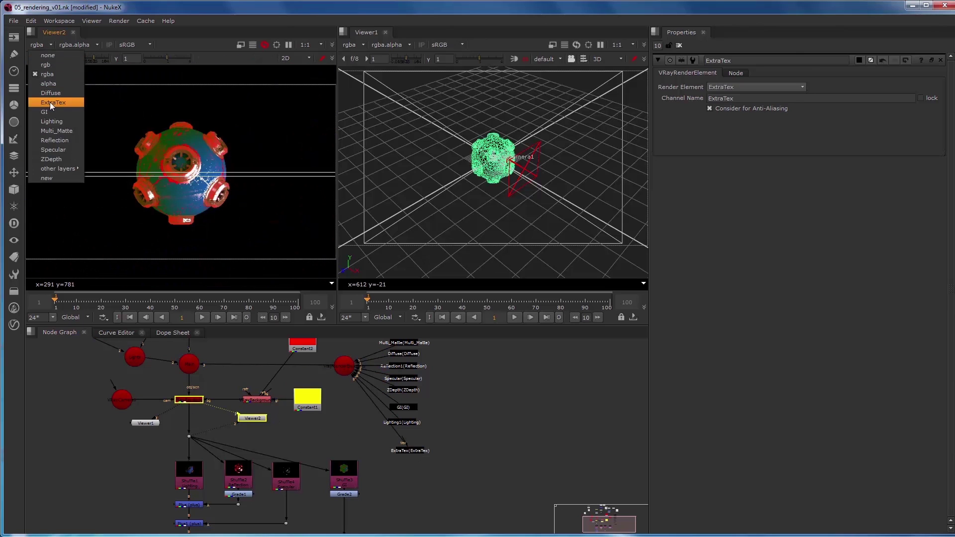
{"action": "left_click", "coordinate": [54, 102]}
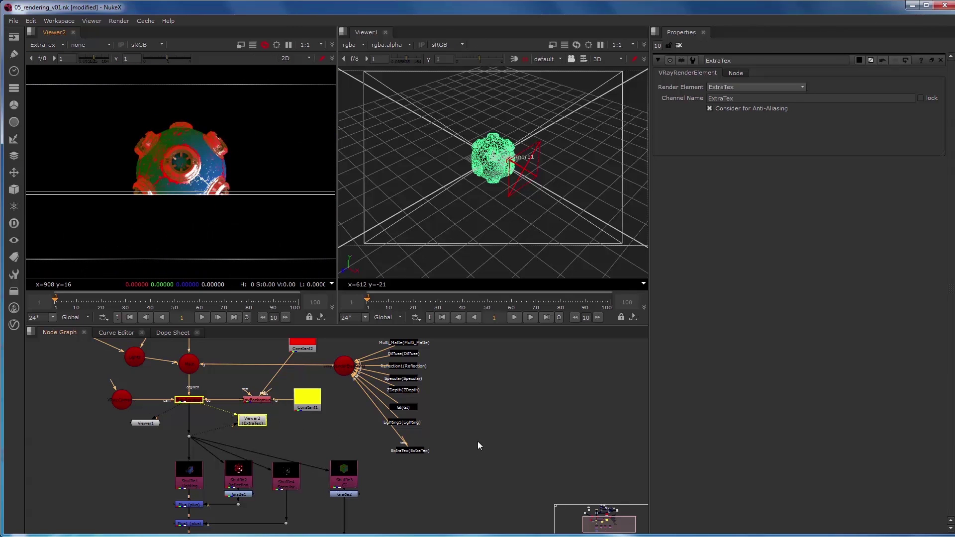
{"action": "left_click", "coordinate": [417, 450]}
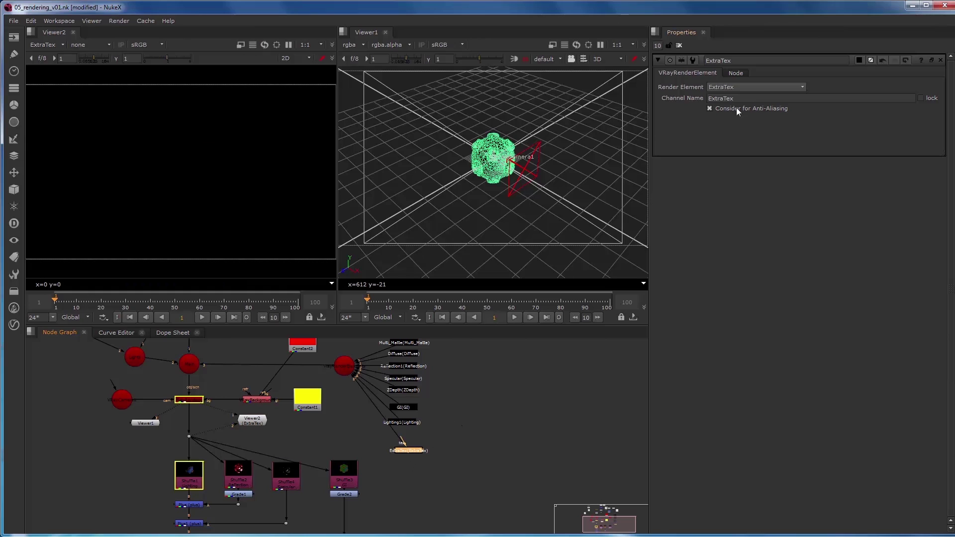
Add a VRayDirt texture node in the empty graph area beside the render element nodes.
{"action": "left_click", "coordinate": [465, 397]}
{"action": "key", "text": "Tab"}
{"action": "type", "text": "vr"}
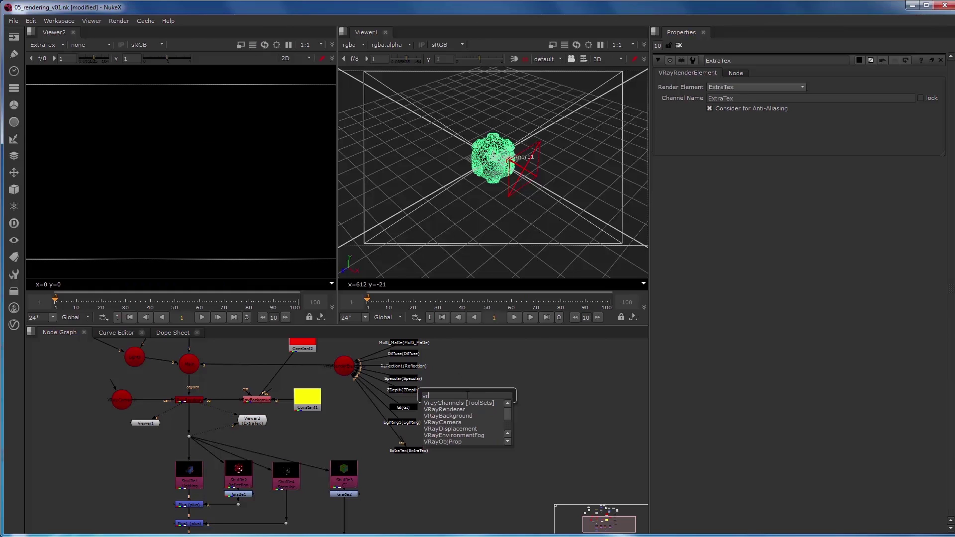
{"action": "type", "text": "aydirt"}
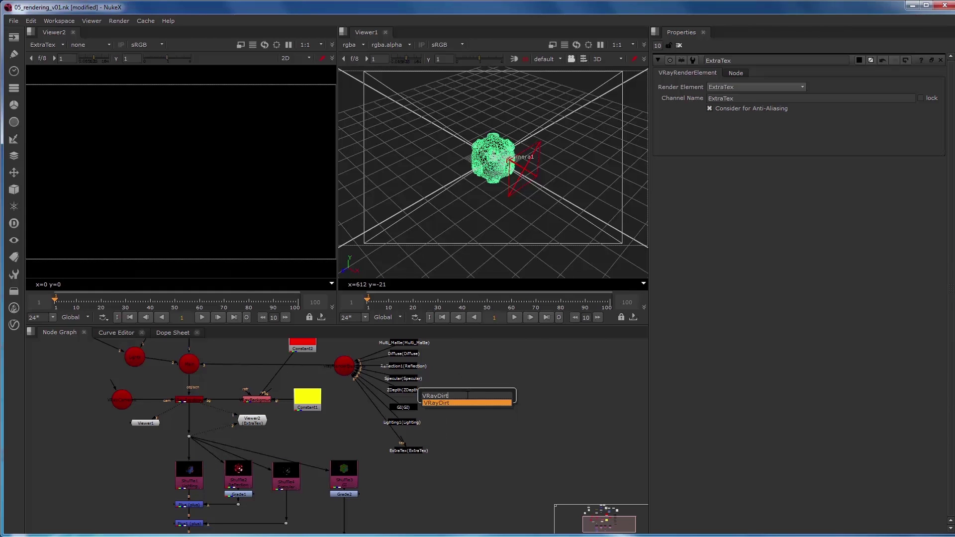
{"action": "key", "text": "Return"}
{"action": "left_click", "coordinate": [479, 402]}
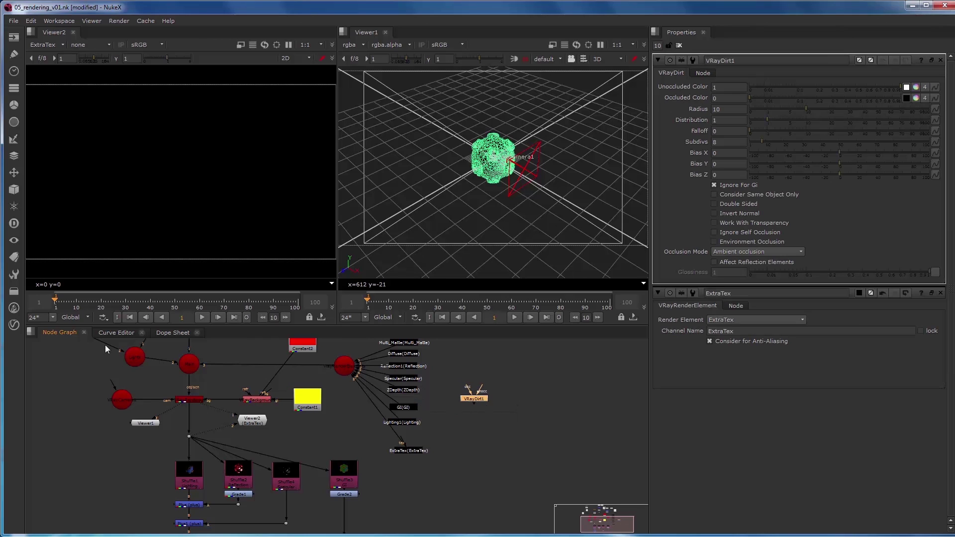
{"action": "left_click", "coordinate": [14, 324]}
{"action": "mouse_move", "coordinate": [46, 353]}
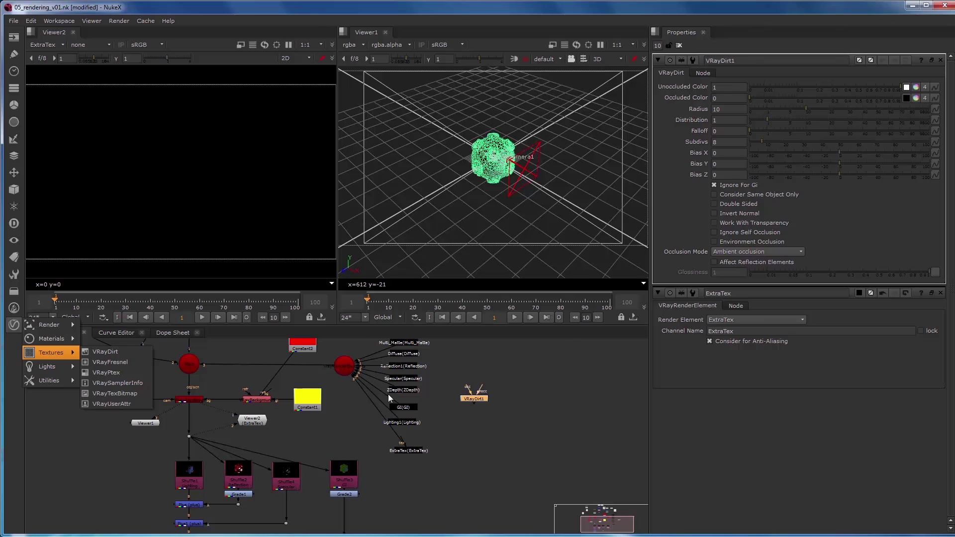
{"action": "left_click", "coordinate": [476, 398]}
{"action": "left_click_drag", "start_coordinate": [476, 399], "coordinate": [476, 410]}
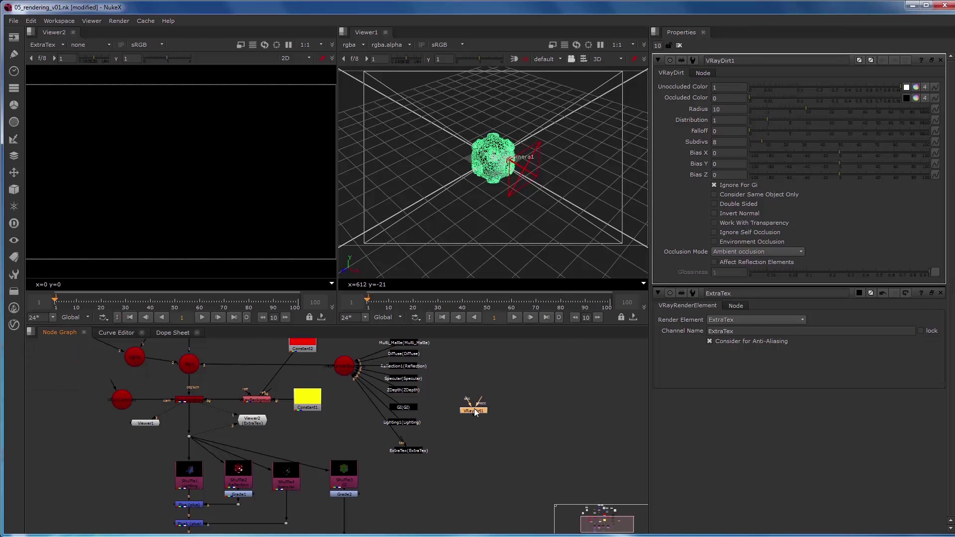
Set the VRayDirt radius to 100 and connect the dirt texture to the ExtraTex render element's input.
{"action": "left_click", "coordinate": [735, 110]}
{"action": "type", "text": "0"}
{"action": "key", "text": "Tab"}
{"action": "left_click_drag", "start_coordinate": [400, 436], "coordinate": [468, 416]}
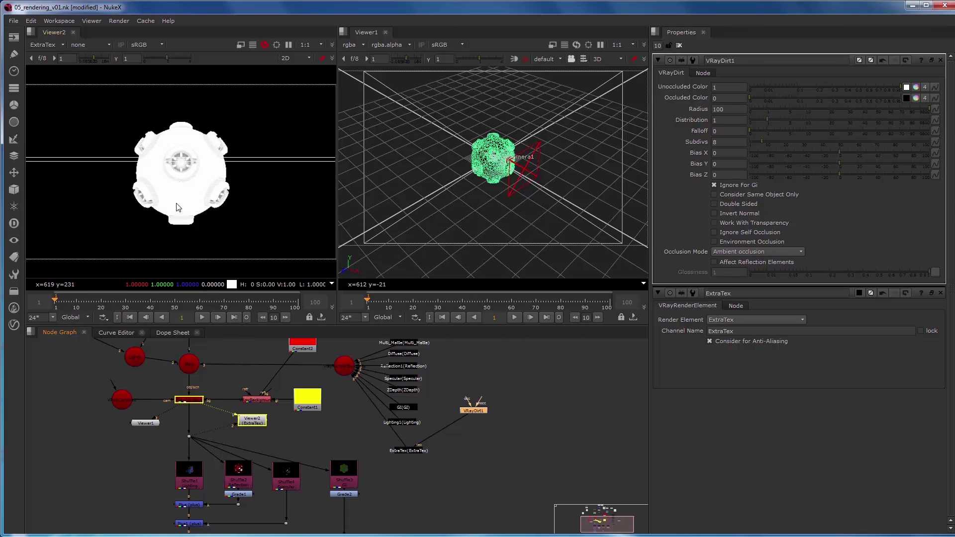
Compare the rgba render with the ExtraTex occlusion layer in Viewer2, ending on rgba.
{"action": "left_click", "coordinate": [344, 473]}
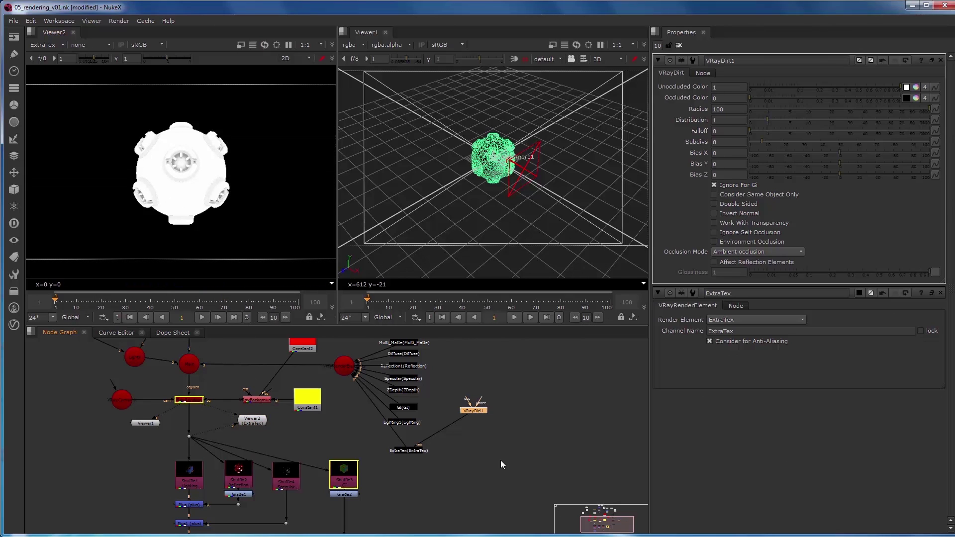
{"action": "left_click", "coordinate": [267, 420]}
{"action": "left_click", "coordinate": [43, 45]}
{"action": "left_click", "coordinate": [45, 54]}
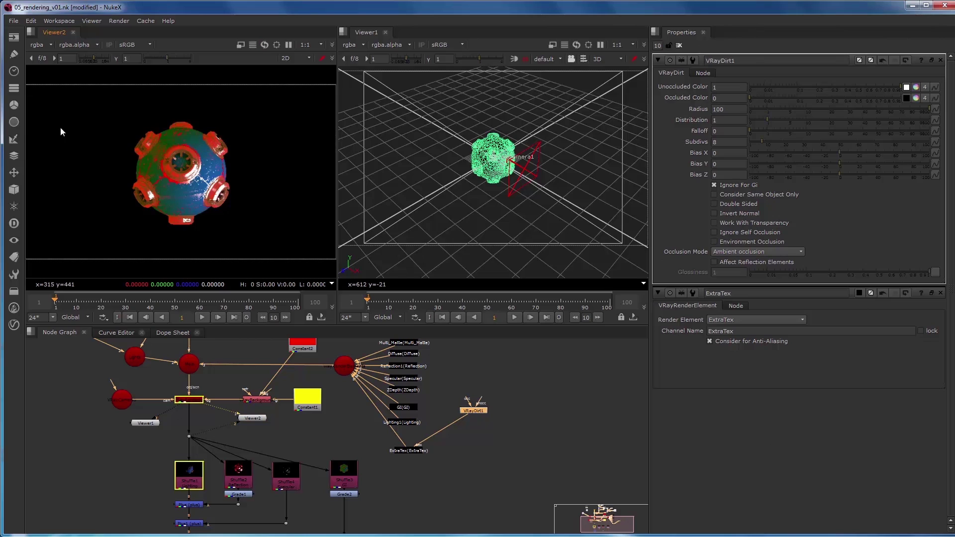
{"action": "left_click", "coordinate": [39, 46]}
{"action": "left_click", "coordinate": [53, 103]}
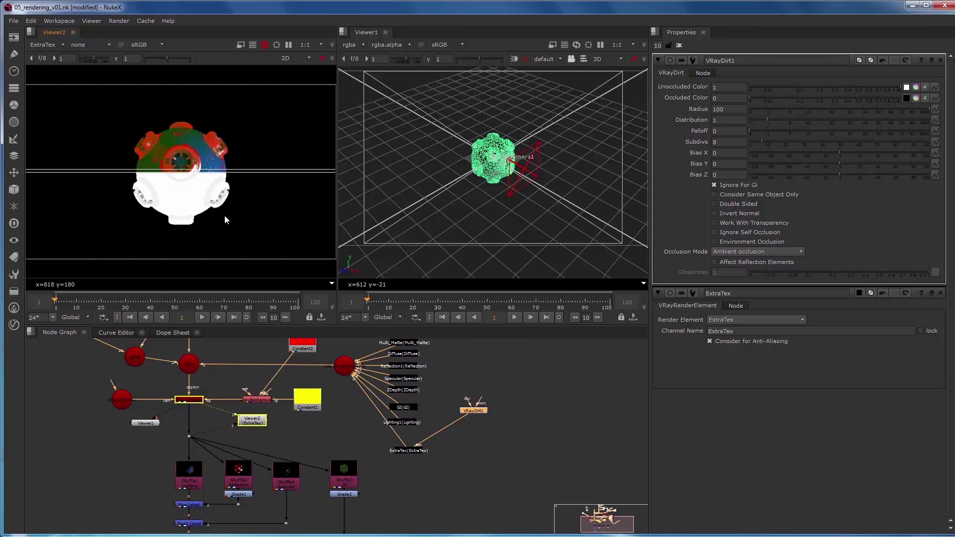
{"action": "left_click", "coordinate": [35, 44]}
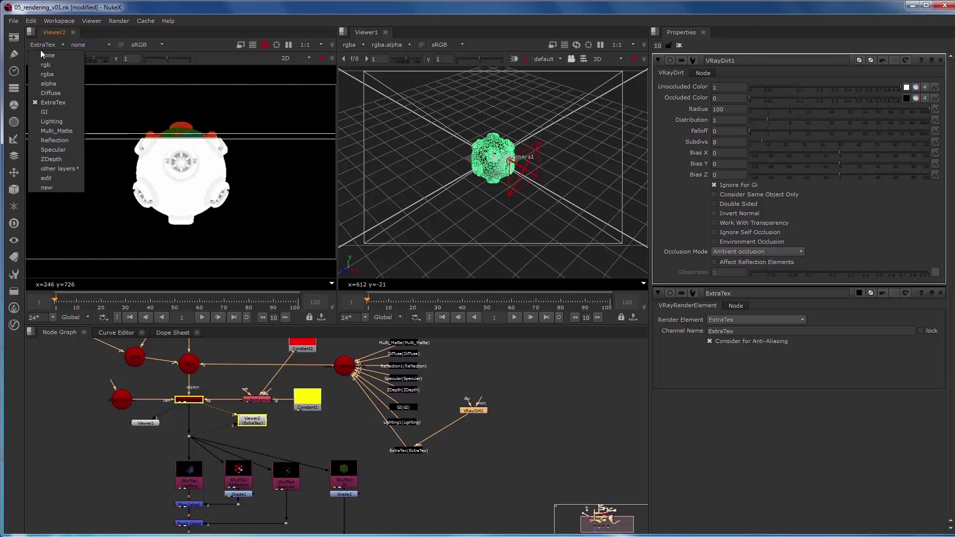
{"action": "left_click", "coordinate": [55, 73]}
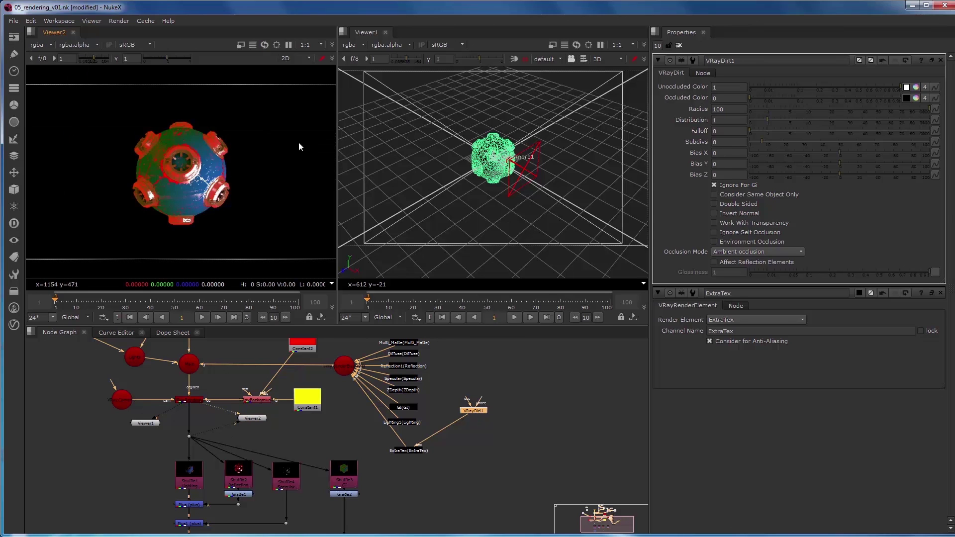
Add a VRayFresnel texture node beside the VRayDirt node.
{"action": "left_click", "coordinate": [519, 415]}
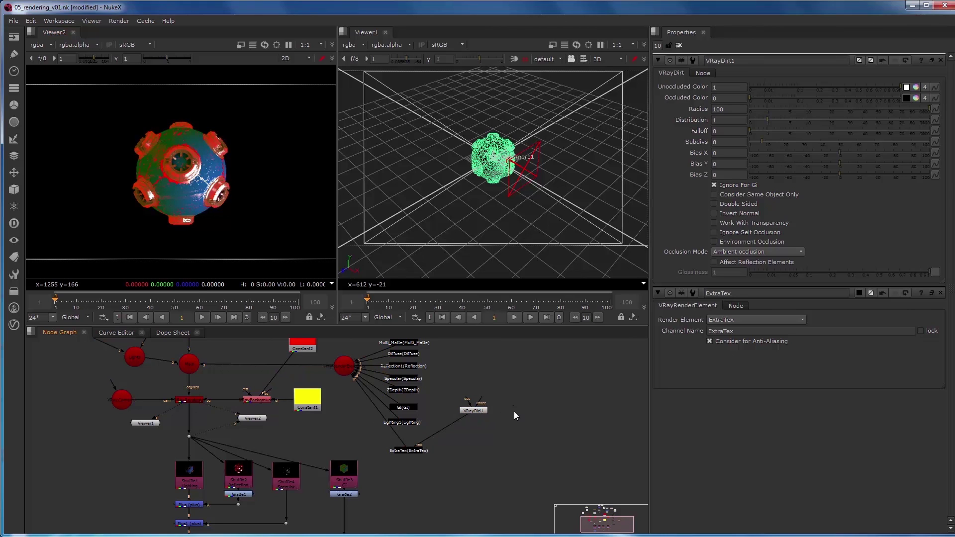
{"action": "key", "text": "Tab"}
{"action": "type", "text": "vra"}
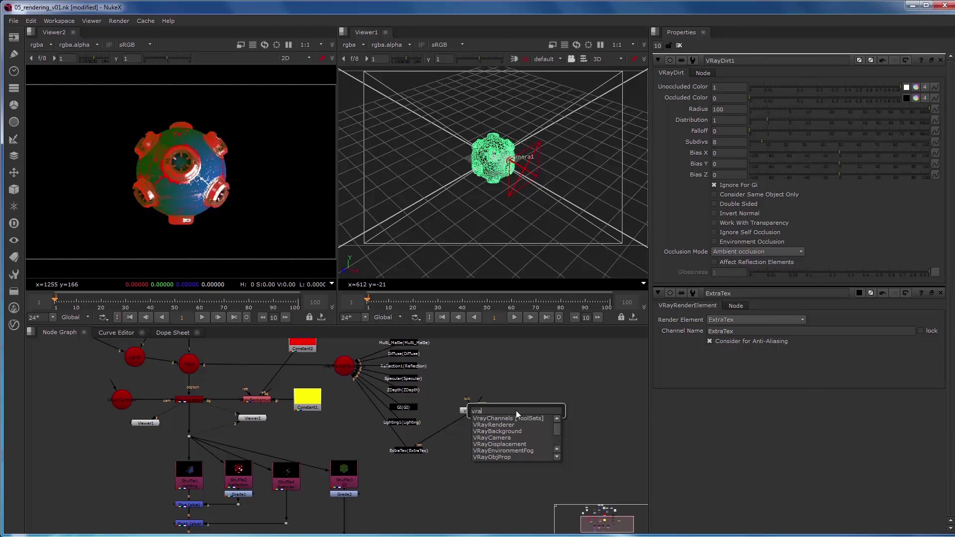
{"action": "type", "text": "yfres"}
{"action": "key", "text": "Return"}
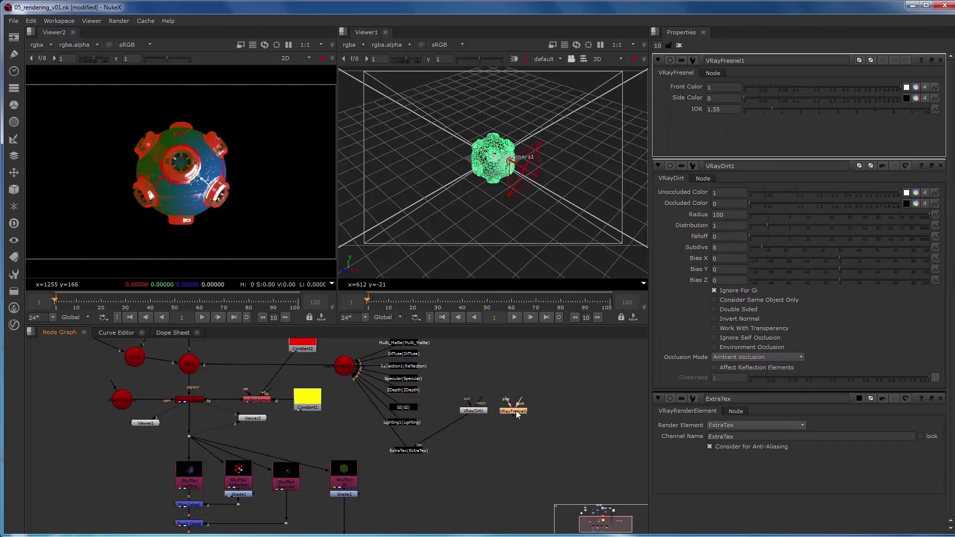
Connect the ExtraTex element to the VRayFresnel node instead of VRayDirt and display the ExtraTex layer in Viewer2.
{"action": "left_click_drag", "start_coordinate": [460, 415], "coordinate": [514, 412]}
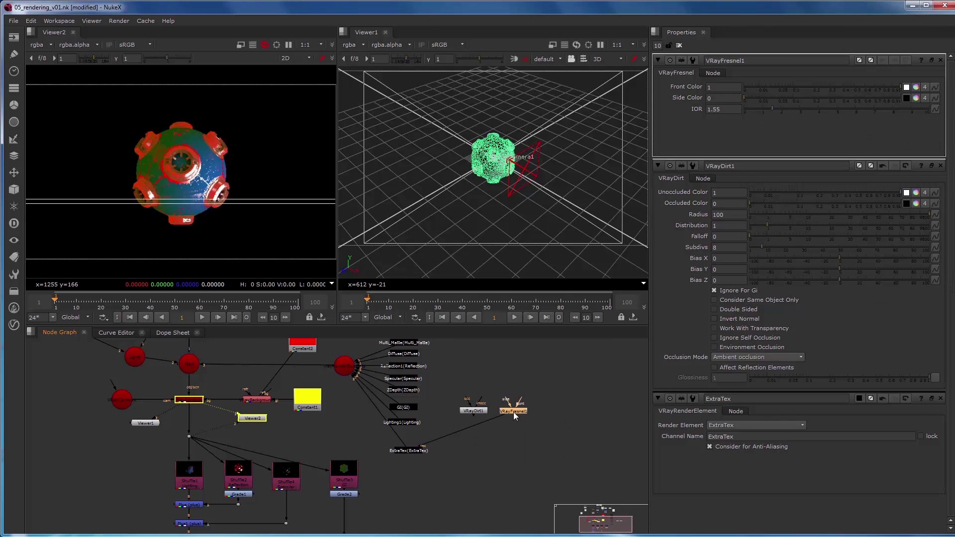
{"action": "left_click", "coordinate": [38, 45]}
{"action": "left_click", "coordinate": [53, 102]}
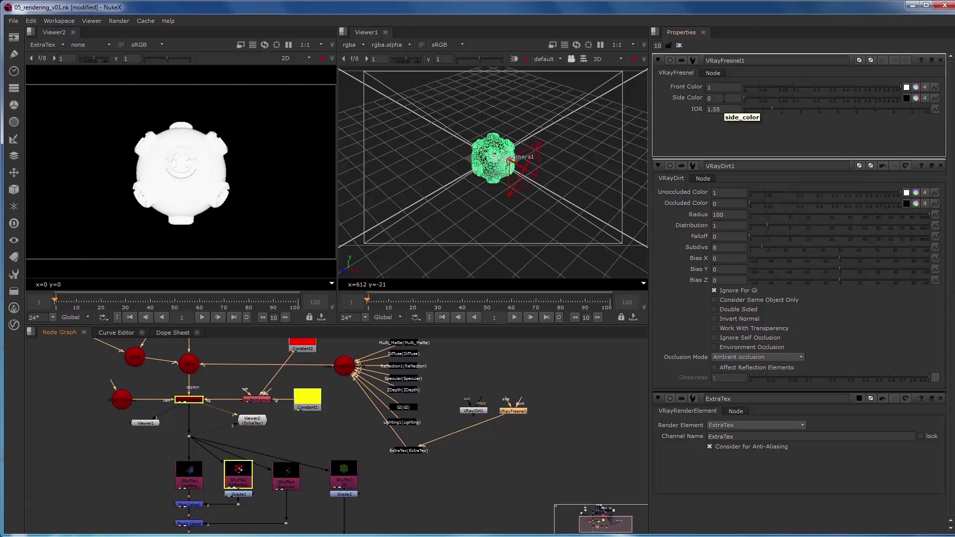
Set the VRayFresnel side color to 1 and its front color to 0.
{"action": "double_click", "coordinate": [721, 99]}
{"action": "type", "text": "1"}
{"action": "double_click", "coordinate": [715, 87]}
{"action": "type", "text": "0"}
{"action": "key", "text": "Tab"}
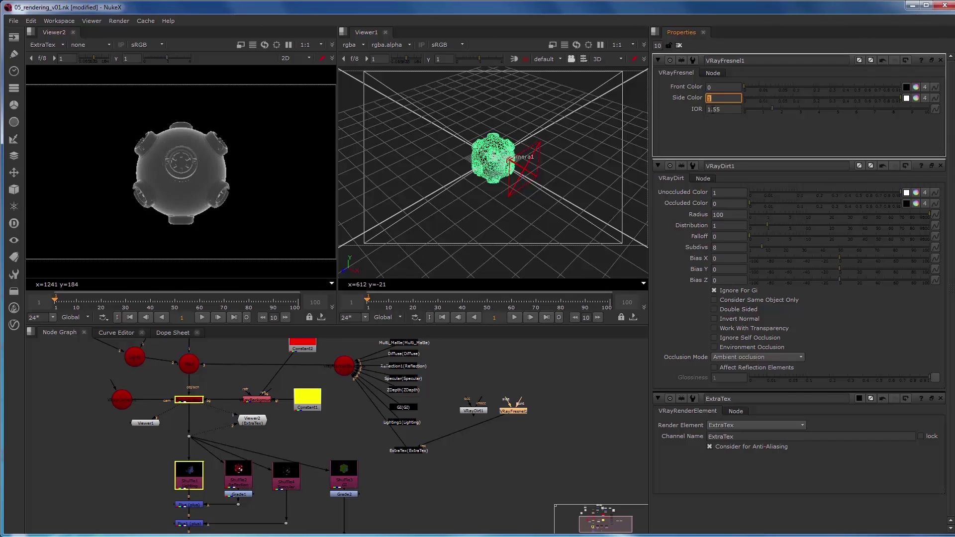
Try an IOR of 1.6 on the VRayFresnel node, and settle on 1.2.
{"action": "key", "text": "Tab"}
{"action": "type", "text": "1.5"}
{"action": "key", "text": "BackSpace"}
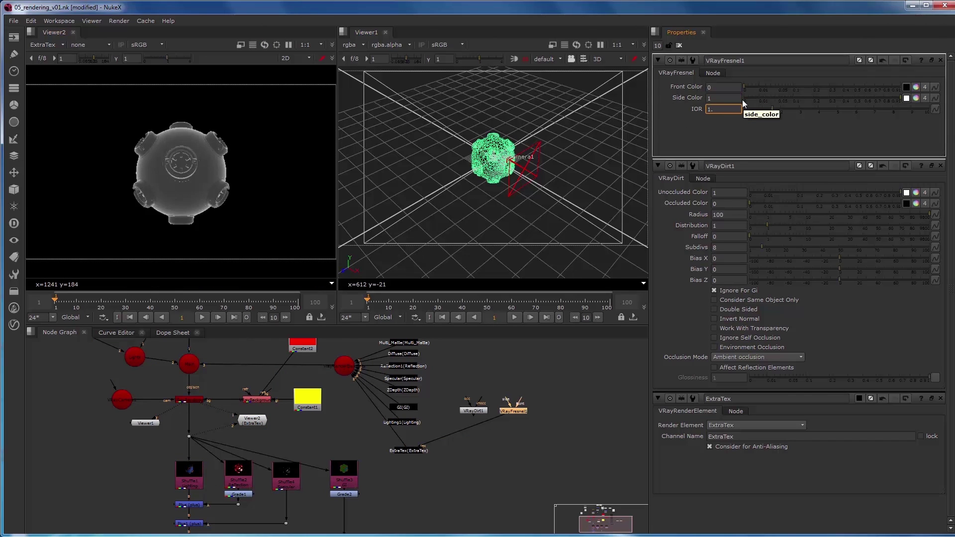
{"action": "type", "text": "6"}
{"action": "key", "text": "Tab"}
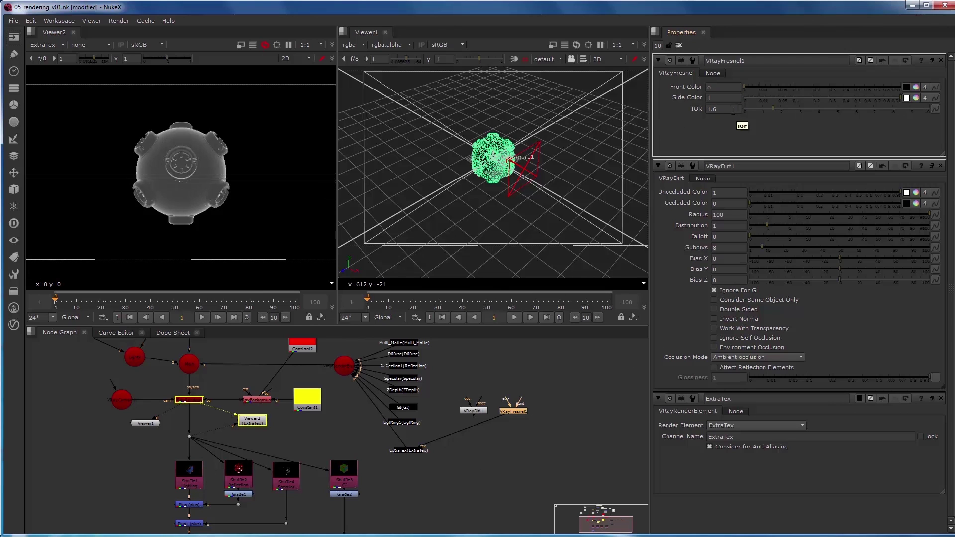
{"action": "type", "text": "1.2"}
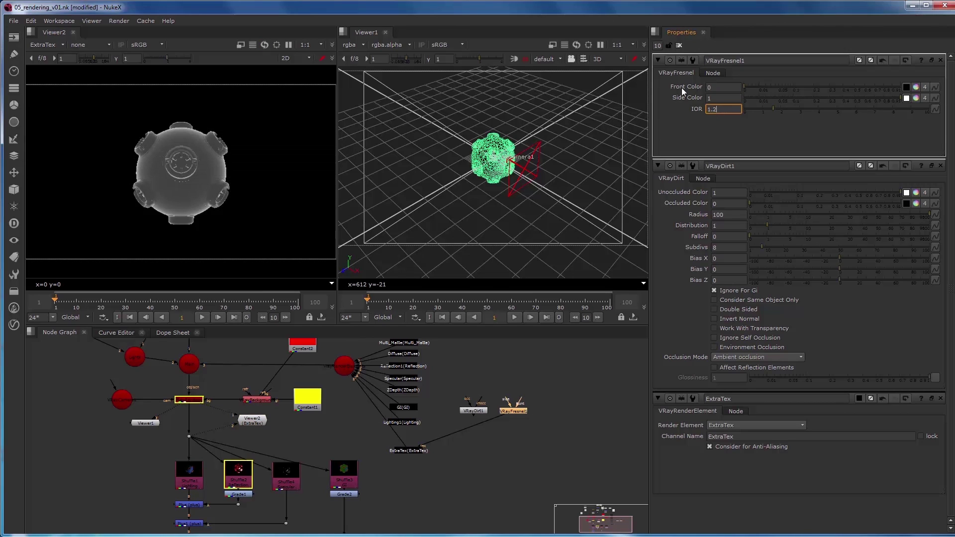
{"action": "key", "text": "Return"}
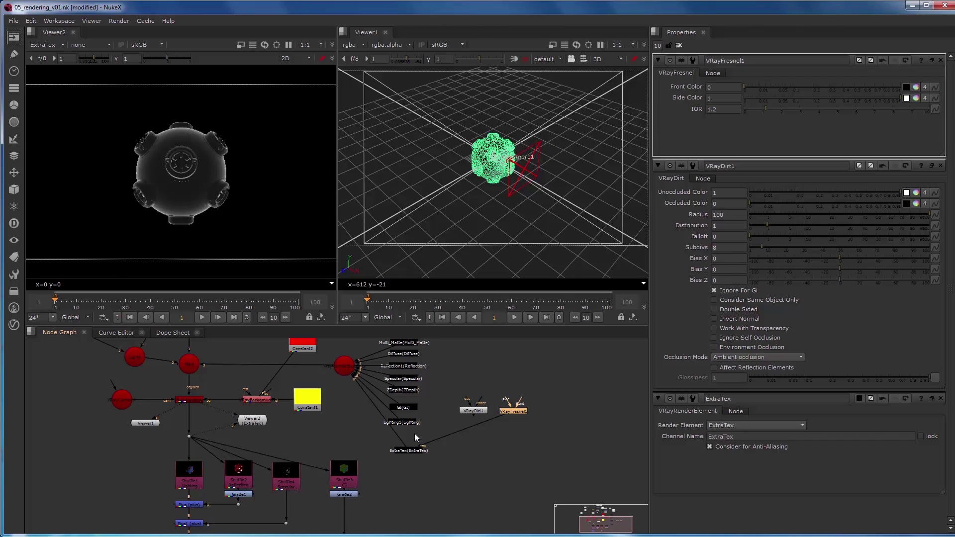
Add an unconnected Write node in the empty graph area beside Viewer1 and the V-Ray renderer.
{"action": "scroll", "coordinate": [417, 434], "scroll_direction": "down", "scroll_amount": 2}
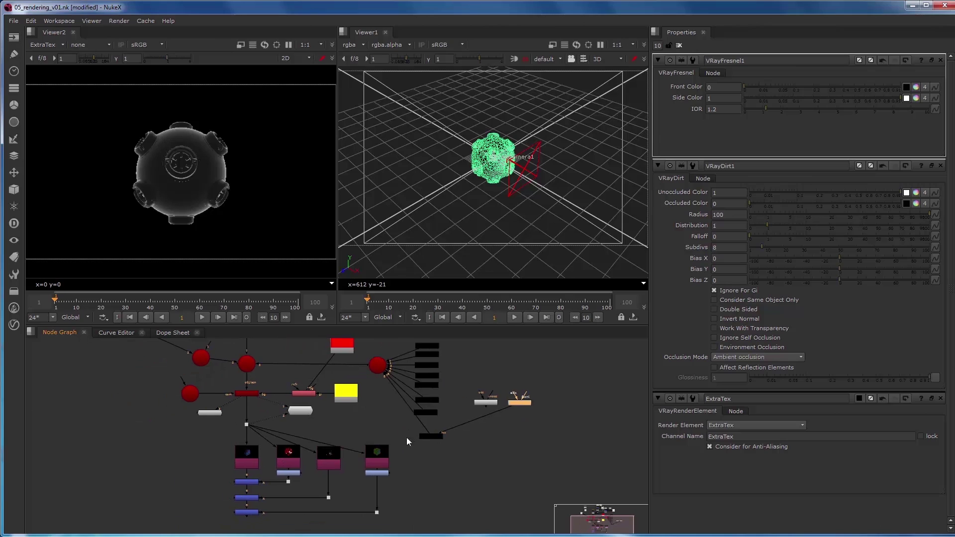
{"action": "middle_click_drag", "start_coordinate": [281, 397], "coordinate": [346, 401]}
{"action": "scroll", "coordinate": [338, 399], "scroll_direction": "down", "scroll_amount": 2}
{"action": "scroll", "coordinate": [282, 429], "scroll_direction": "up", "scroll_amount": 3}
{"action": "middle_click_drag", "start_coordinate": [282, 437], "coordinate": [326, 423]}
{"action": "left_click", "coordinate": [259, 427]}
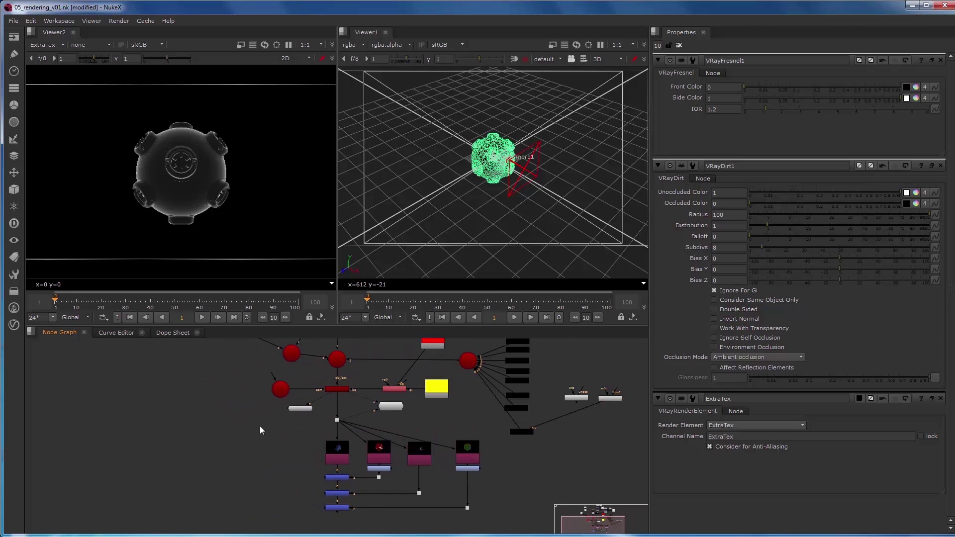
{"action": "key", "text": "Tab"}
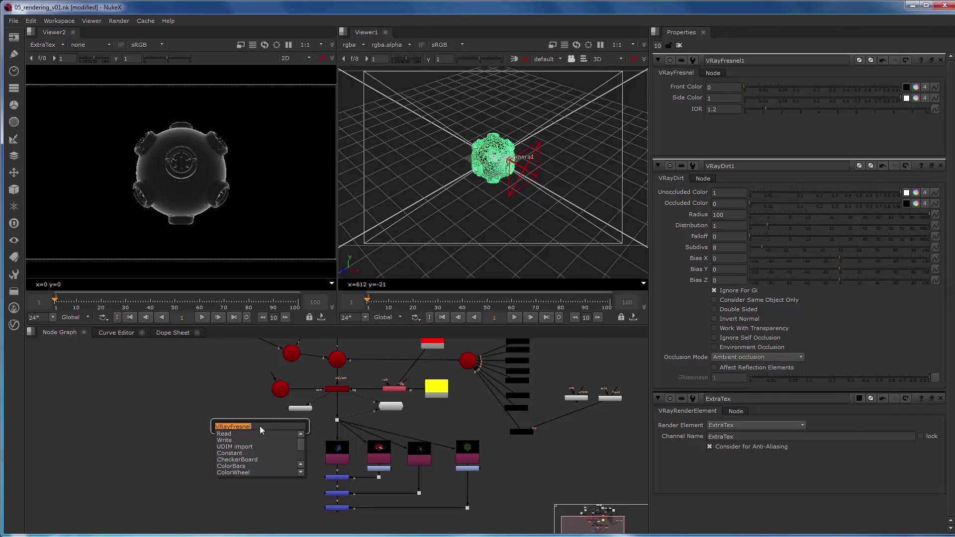
{"action": "type", "text": "write"}
{"action": "key", "text": "Return"}
{"action": "scroll", "coordinate": [268, 415], "scroll_direction": "up", "scroll_amount": 2}
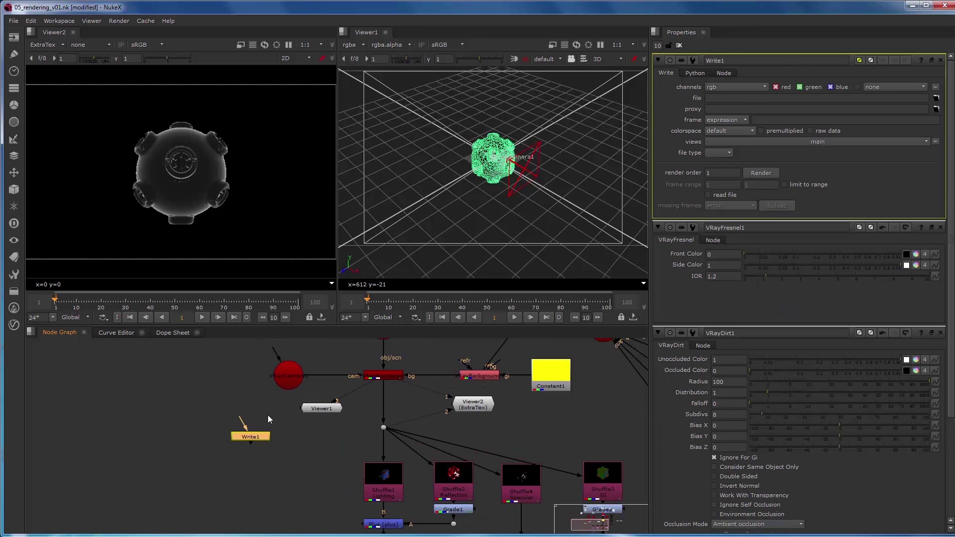
Connect the Write node to the V-Ray renderer and set its channels to all, leaving only the Write properties open.
{"action": "left_click_drag", "start_coordinate": [240, 418], "coordinate": [381, 374]}
{"action": "scroll", "coordinate": [349, 413], "scroll_direction": "down", "scroll_amount": 1}
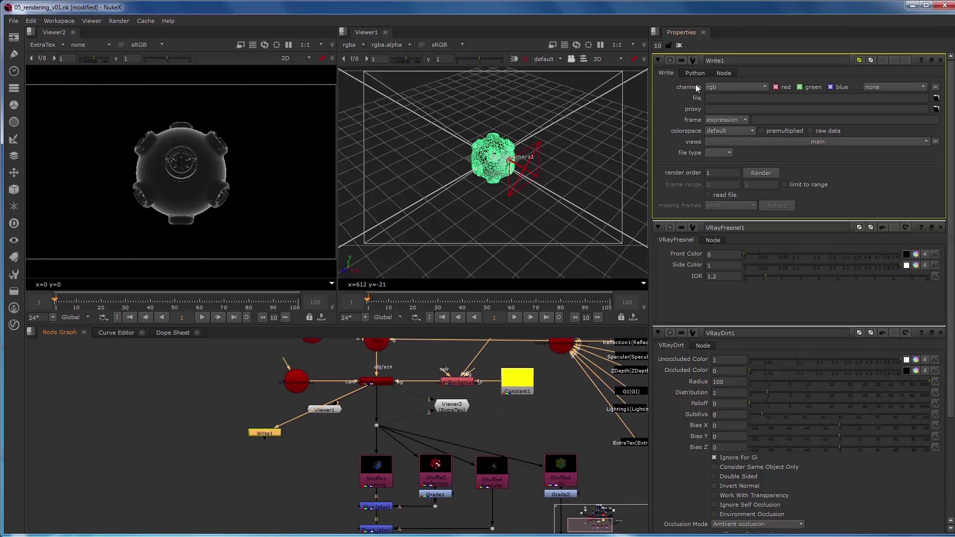
{"action": "left_click", "coordinate": [719, 87]}
{"action": "left_click", "coordinate": [721, 95]}
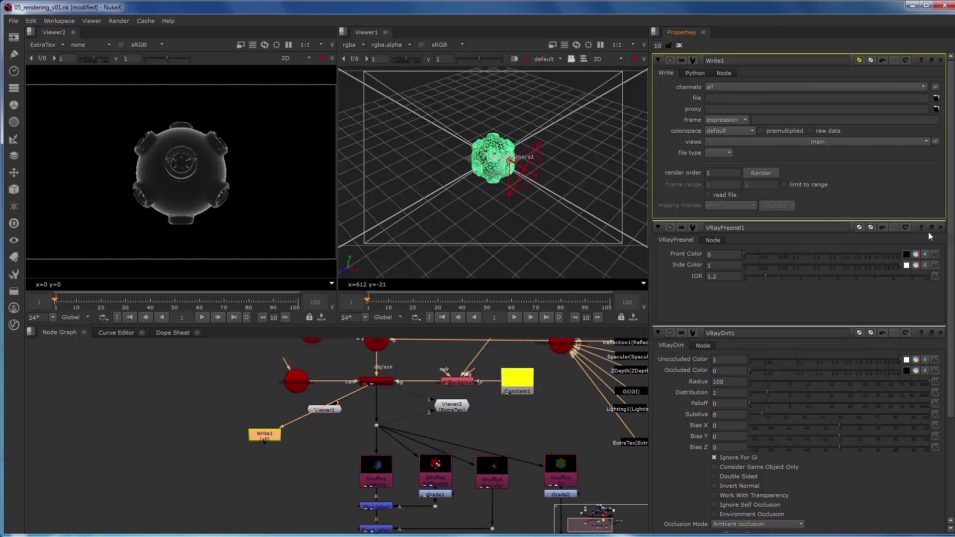
{"action": "left_click", "coordinate": [940, 227]}
{"action": "left_click", "coordinate": [940, 227]}
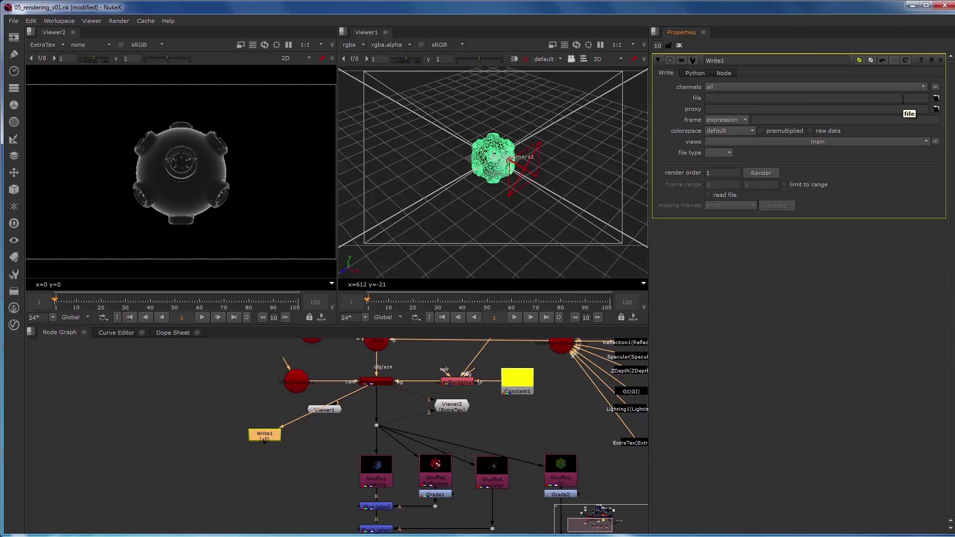
Set the Write output in the Renders folder, basing it on sphere_####.exr with the artist's name inserted after "sphere_".
{"action": "left_click", "coordinate": [935, 99]}
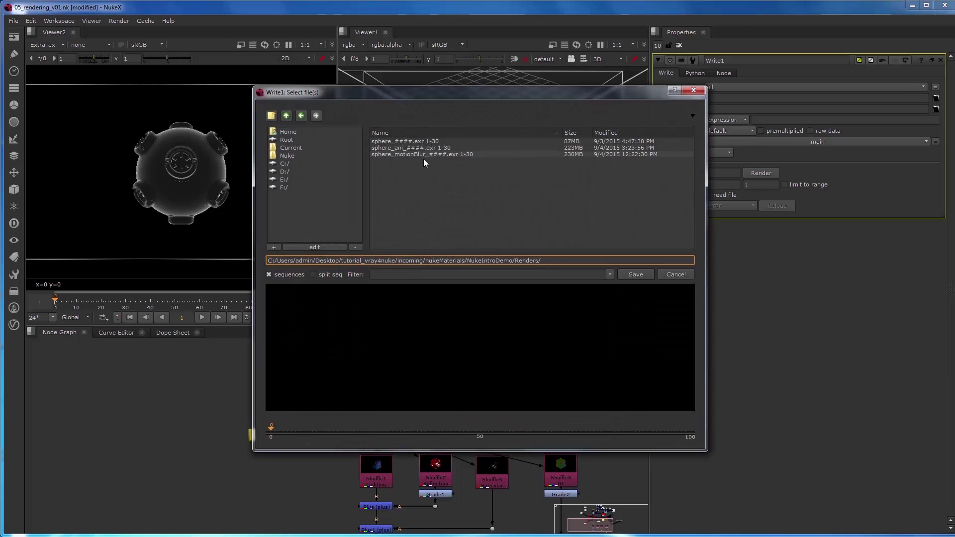
{"action": "left_click", "coordinate": [398, 142]}
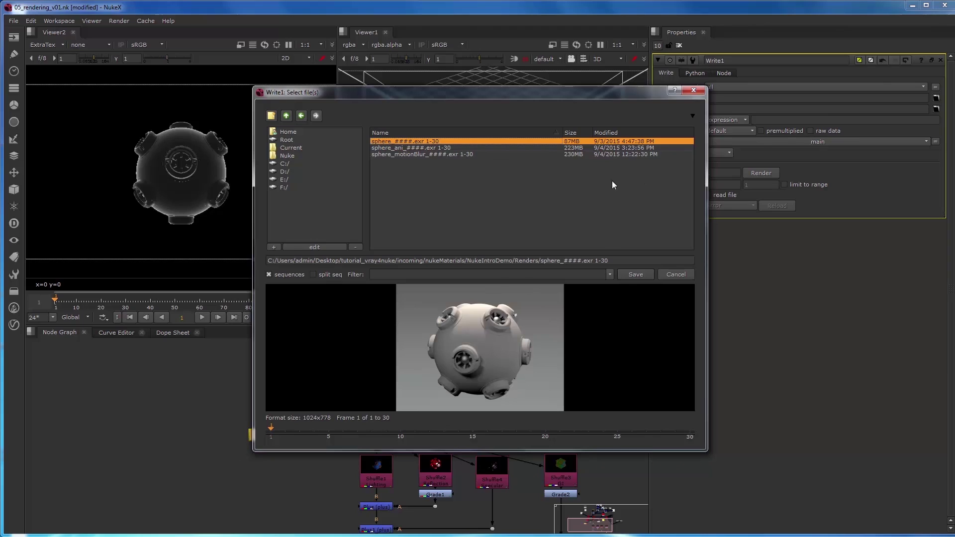
{"action": "left_click", "coordinate": [562, 260]}
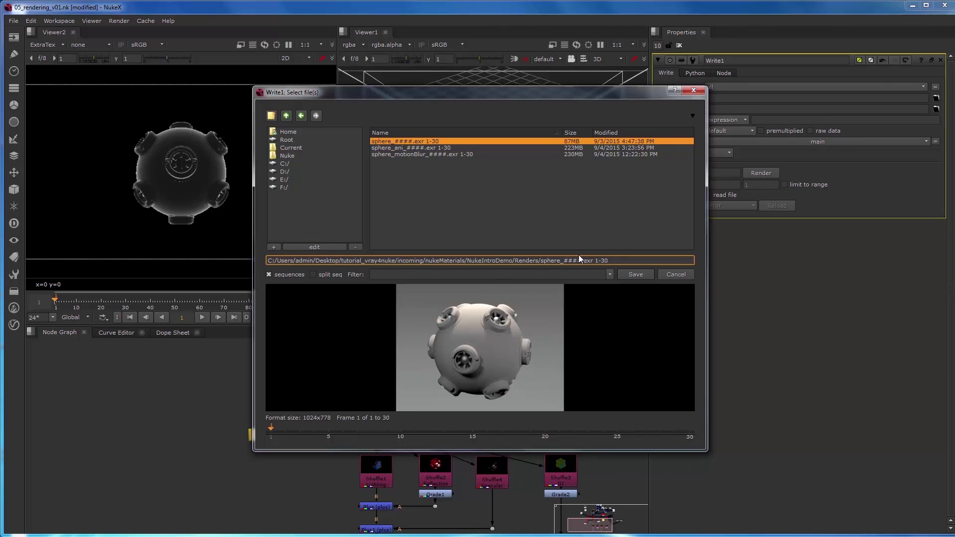
{"action": "type", "text": "_zach"}
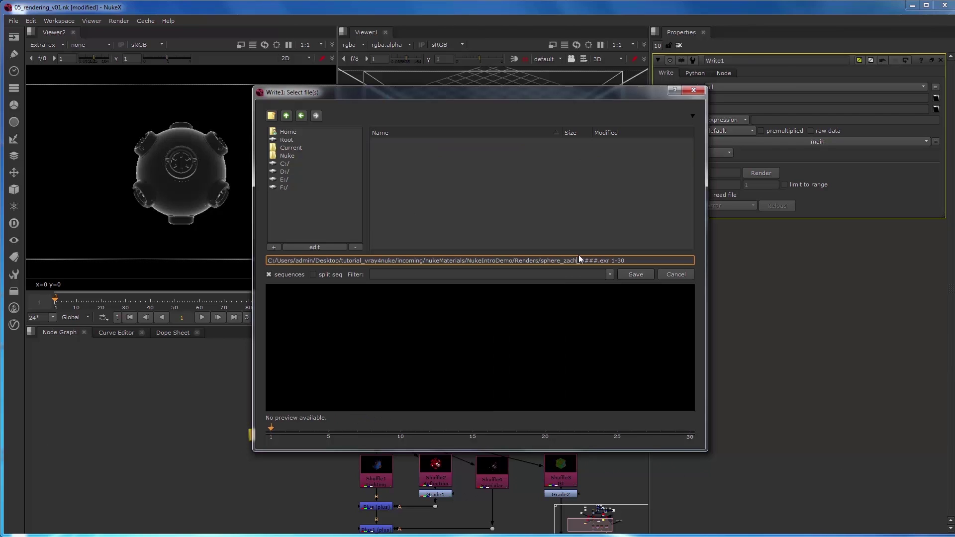
{"action": "left_click", "coordinate": [637, 275]}
Nudge the Write node into place and render it to disk for frame range 1-1.
{"action": "mouse_move", "coordinate": [272, 442]}
{"action": "left_mouse_down"}
{"action": "mouse_move", "coordinate": [295, 449]}
{"action": "mouse_move", "coordinate": [275, 447]}
{"action": "left_mouse_up"}
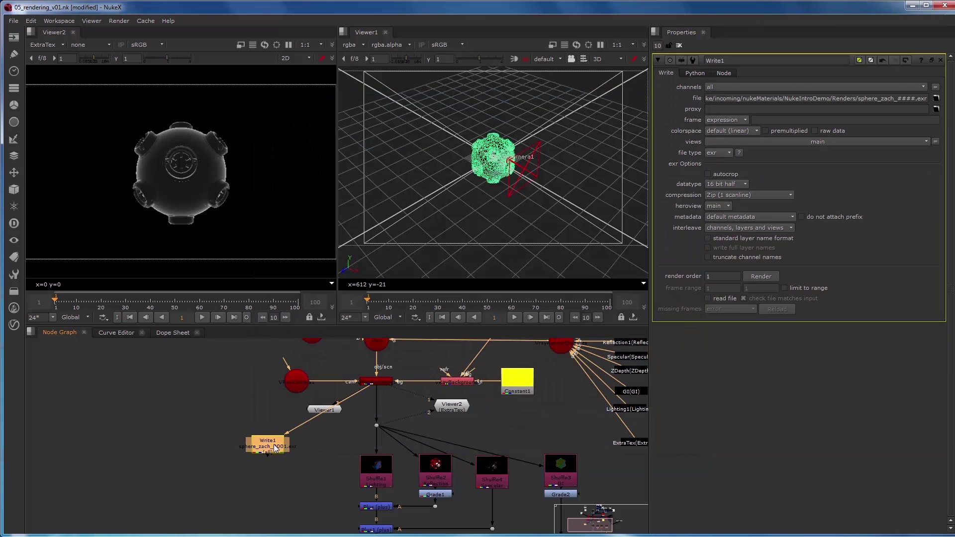
{"action": "left_click", "coordinate": [756, 276]}
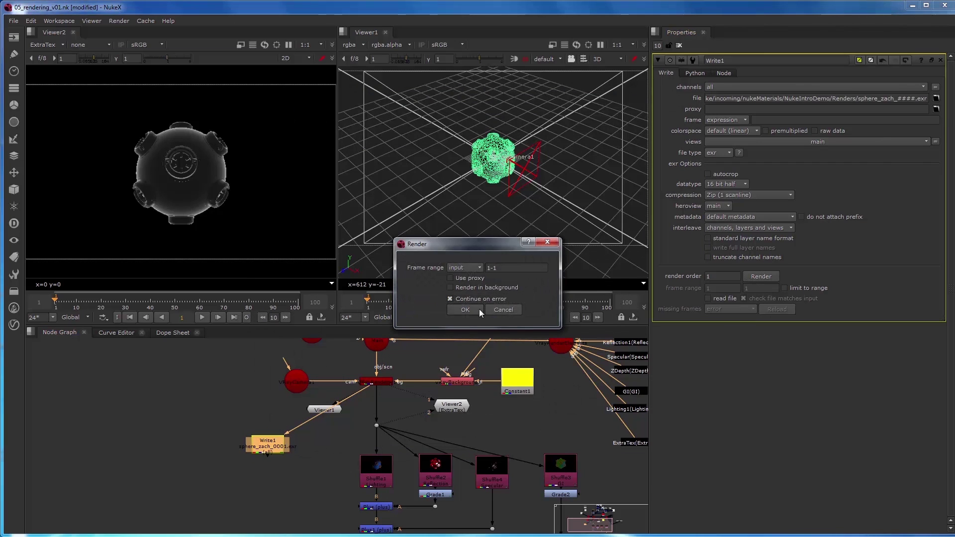
{"action": "left_click", "coordinate": [465, 309]}
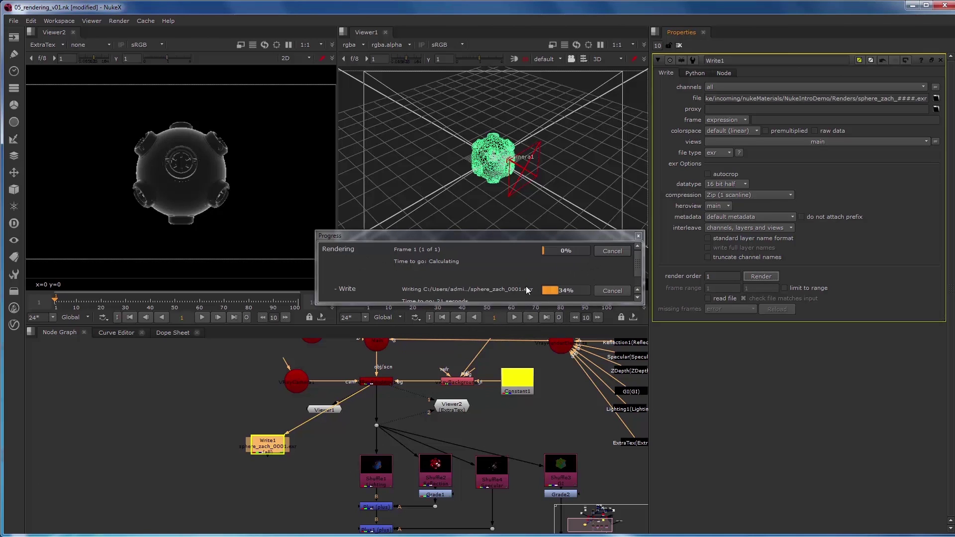
Load the rendered EXR back in as a Read node directly beneath the Write node and show its rgba channels in Viewer2.
{"action": "key", "text": "alt+r"}
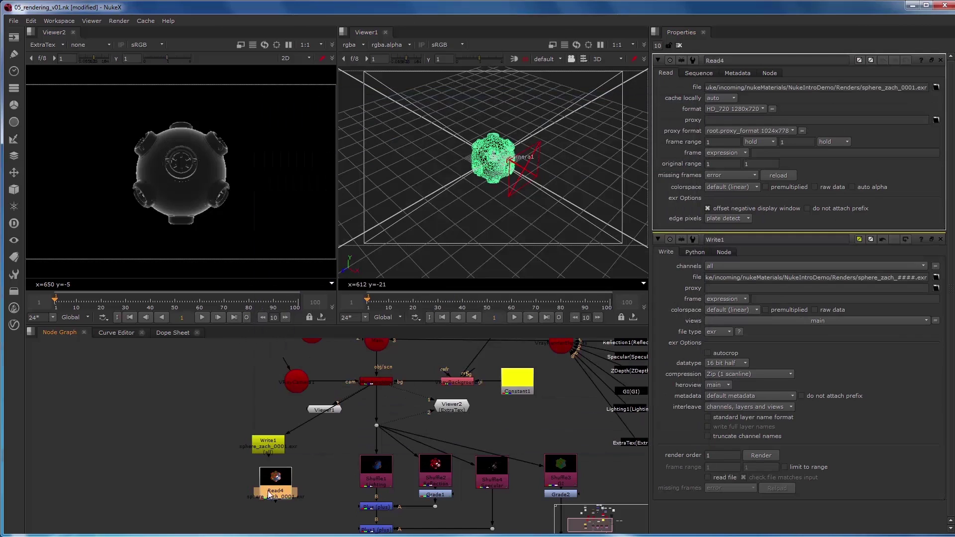
{"action": "left_click_drag", "start_coordinate": [268, 491], "coordinate": [259, 491]}
{"action": "key", "text": "1"}
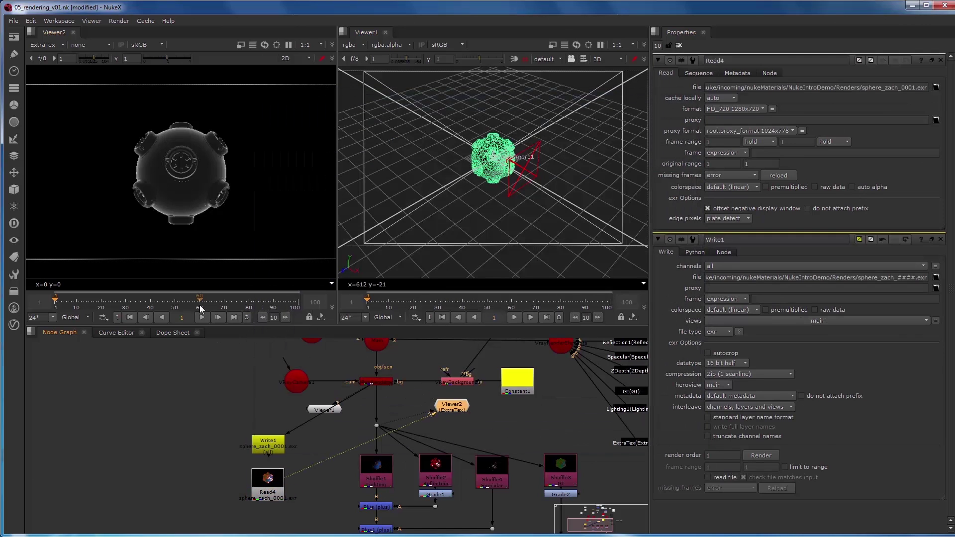
{"action": "left_click", "coordinate": [45, 44]}
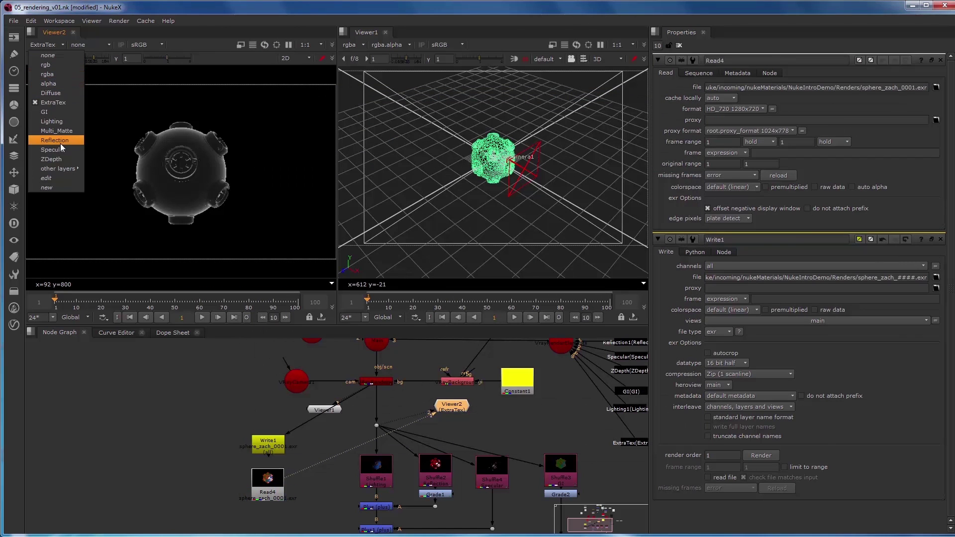
{"action": "left_click", "coordinate": [63, 71]}
Connect the new Read node to the Dot feeding the Shuffle nodes and view the last plus Merge in Viewer2's second input.
{"action": "double_click", "coordinate": [267, 452]}
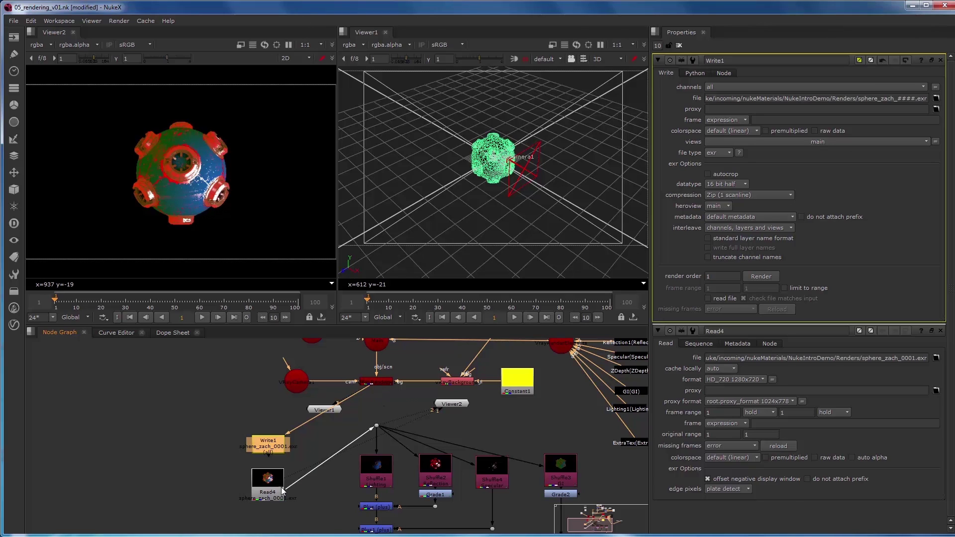
{"action": "scroll", "coordinate": [348, 472], "scroll_direction": "down", "scroll_amount": 2}
{"action": "middle_click_drag", "start_coordinate": [349, 472], "coordinate": [333, 400]}
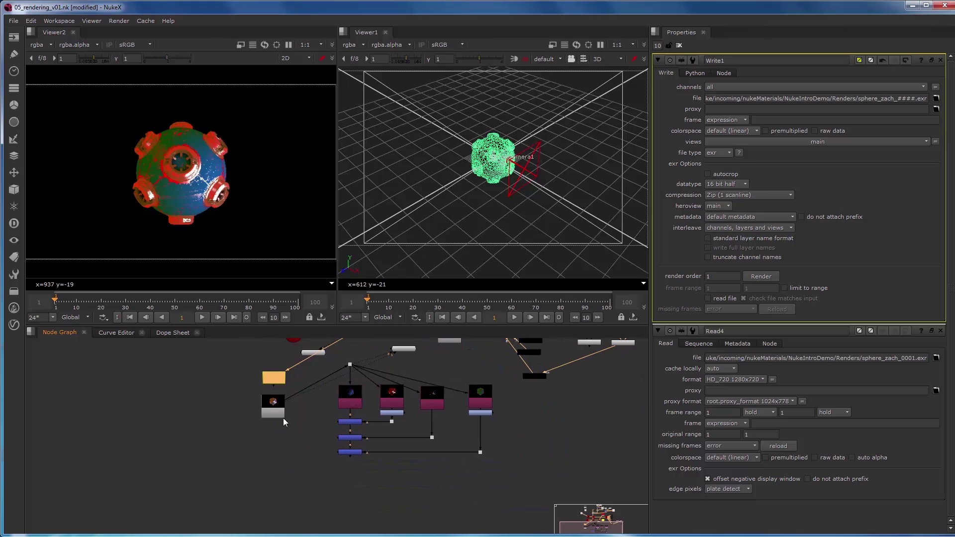
{"action": "left_click", "coordinate": [347, 452]}
{"action": "key", "text": "2"}
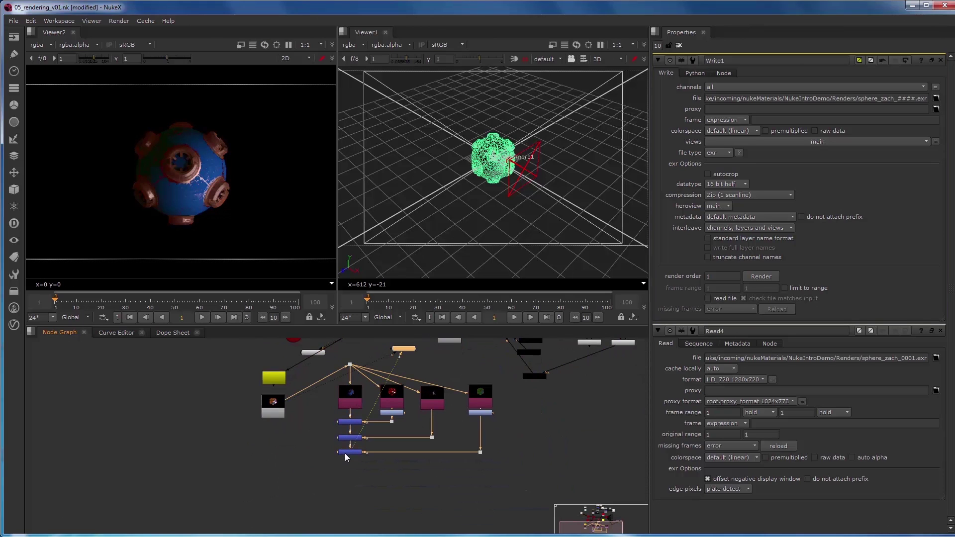
Move the Viewer1 node away from the renderer's connections into the empty graph area left of the Write node.
{"action": "scroll", "coordinate": [403, 414], "scroll_direction": "up", "scroll_amount": 3}
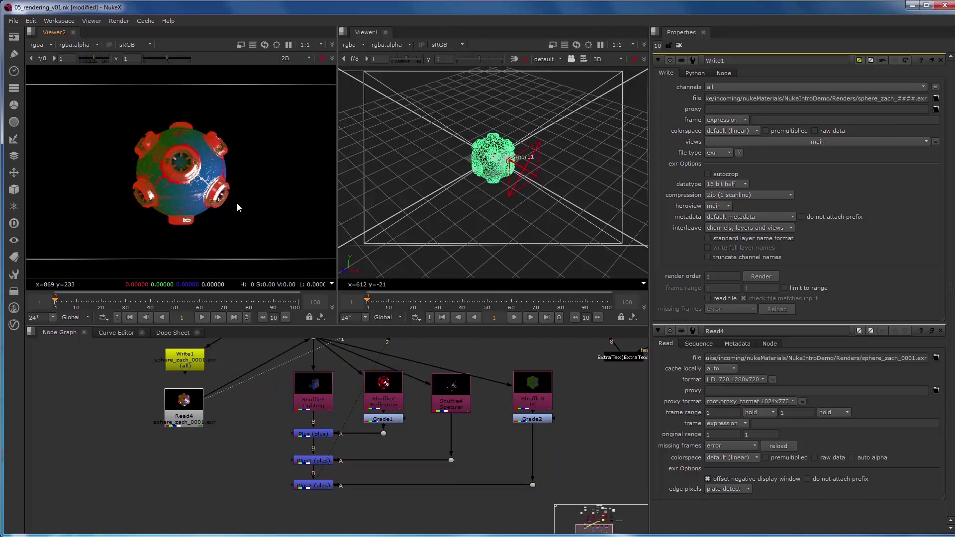
{"action": "scroll", "coordinate": [208, 436], "scroll_direction": "down", "scroll_amount": 5}
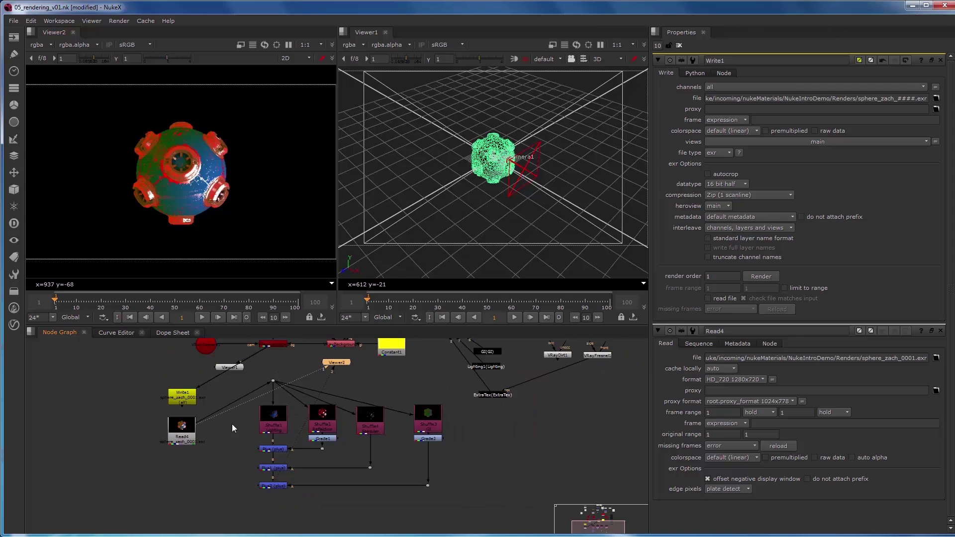
{"action": "left_click_drag", "start_coordinate": [222, 394], "coordinate": [128, 406]}
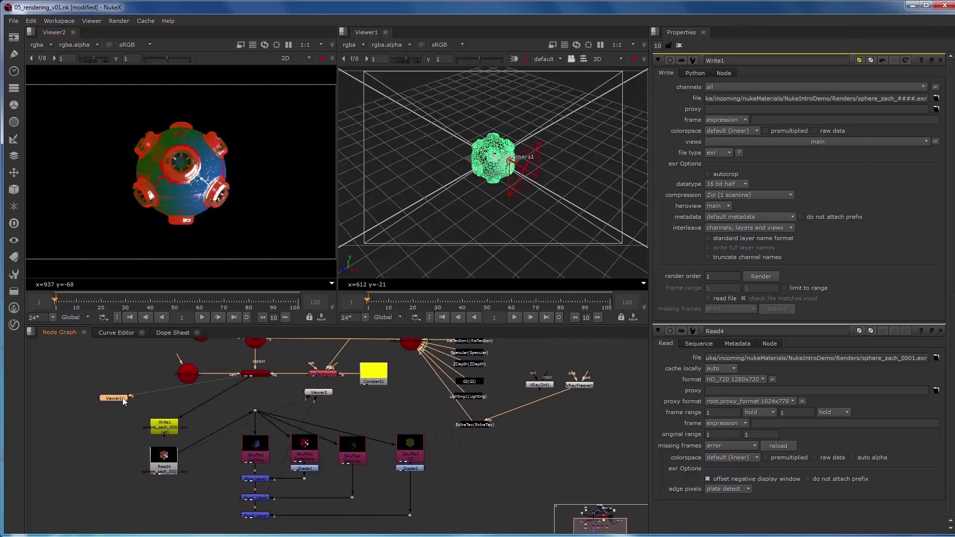
Turn on antialiasing in the V-Ray renderer and view the renderer's output in Viewer2.
{"action": "scroll", "coordinate": [246, 382], "scroll_direction": "up", "scroll_amount": 2}
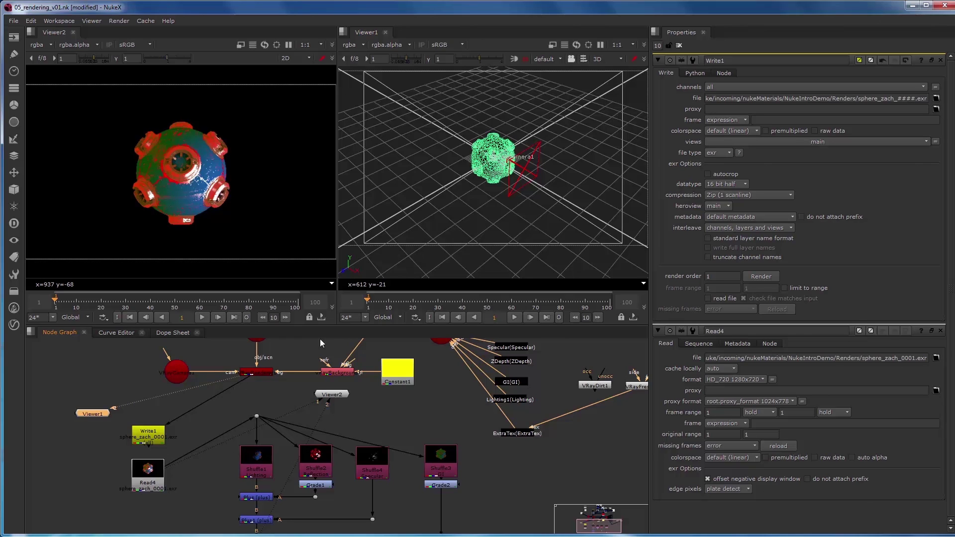
{"action": "double_click", "coordinate": [255, 373]}
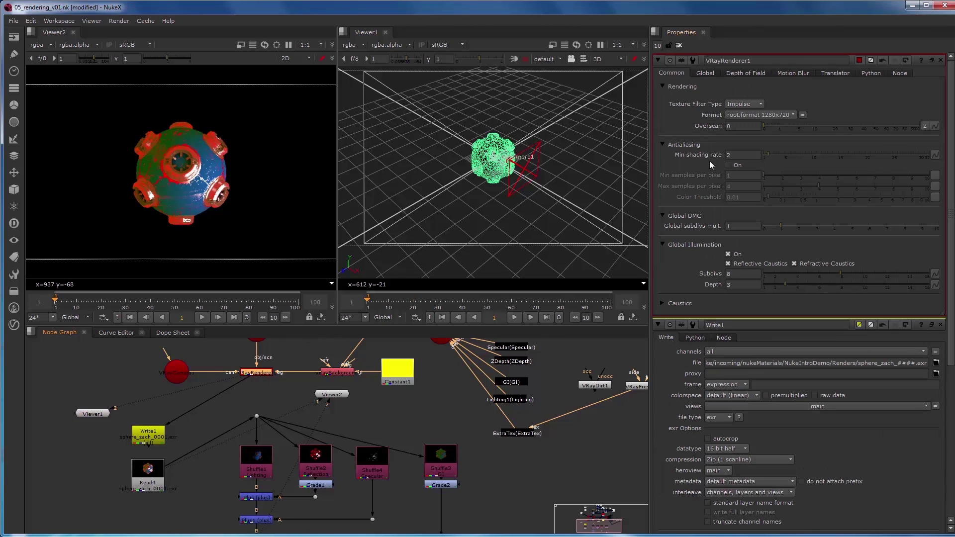
{"action": "left_click", "coordinate": [729, 165]}
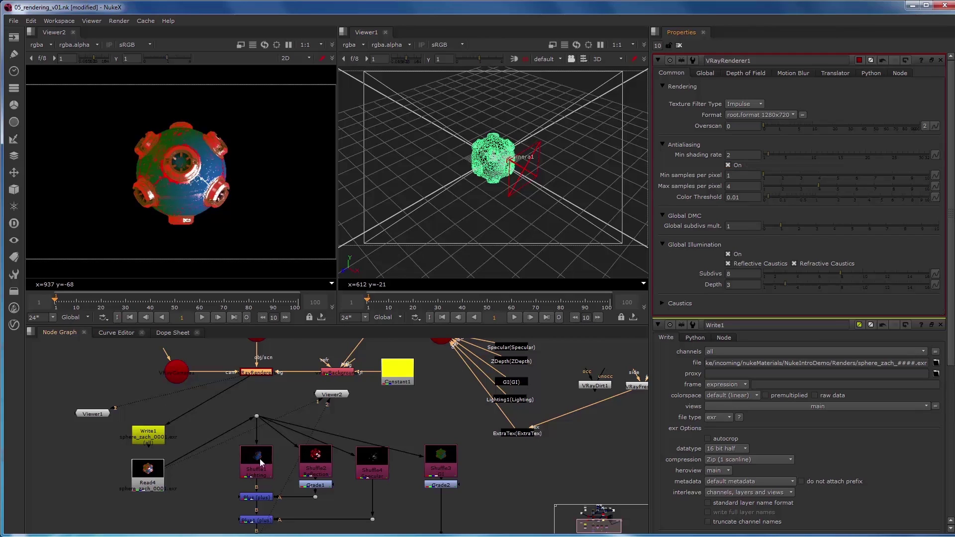
{"action": "key", "text": "1"}
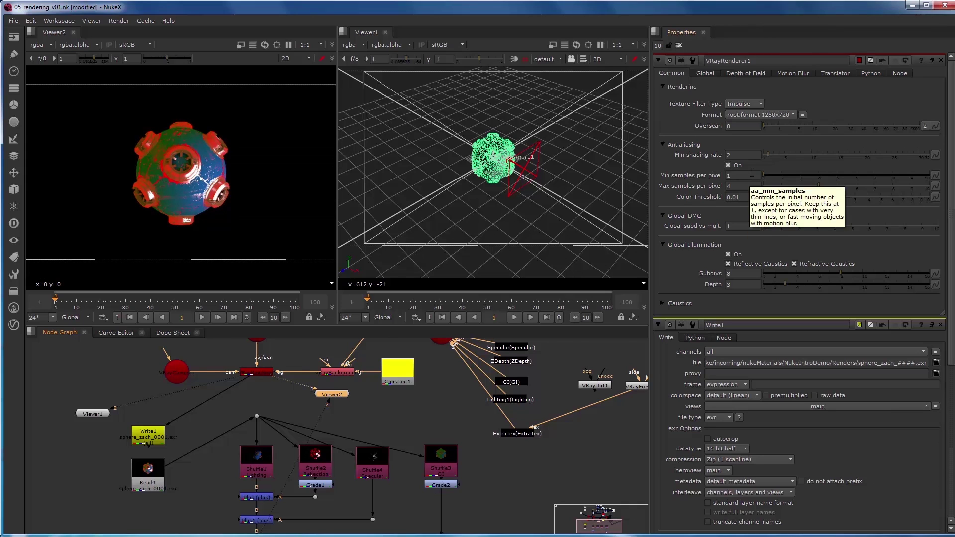
Examine the whole node graph, from the proxy, materials and lights through the renderer and render elements to the Shuffle and Merge tree.
{"action": "scroll", "coordinate": [520, 442], "scroll_direction": "down", "scroll_amount": 3}
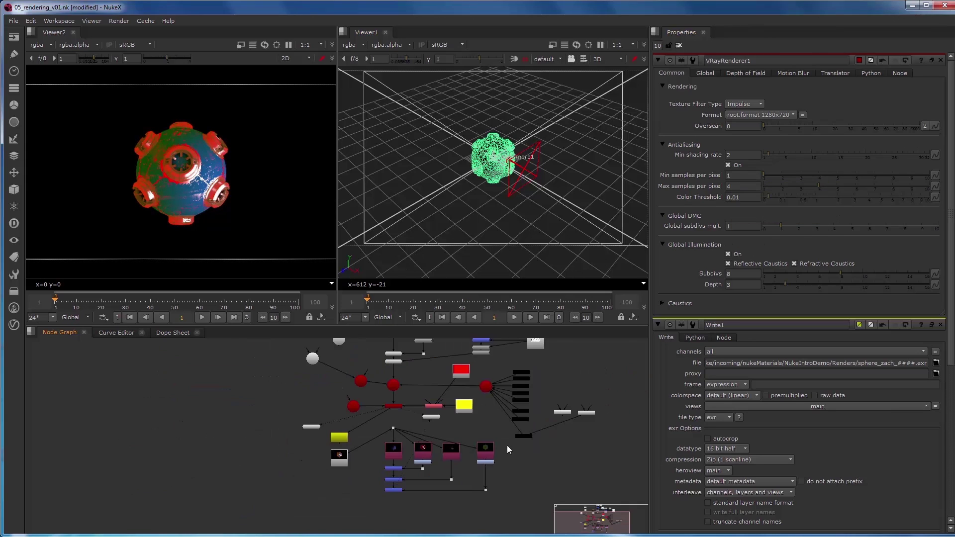
{"action": "middle_click_drag", "start_coordinate": [458, 400], "coordinate": [469, 457]}
{"action": "scroll", "coordinate": [398, 388], "scroll_direction": "up", "scroll_amount": 5}
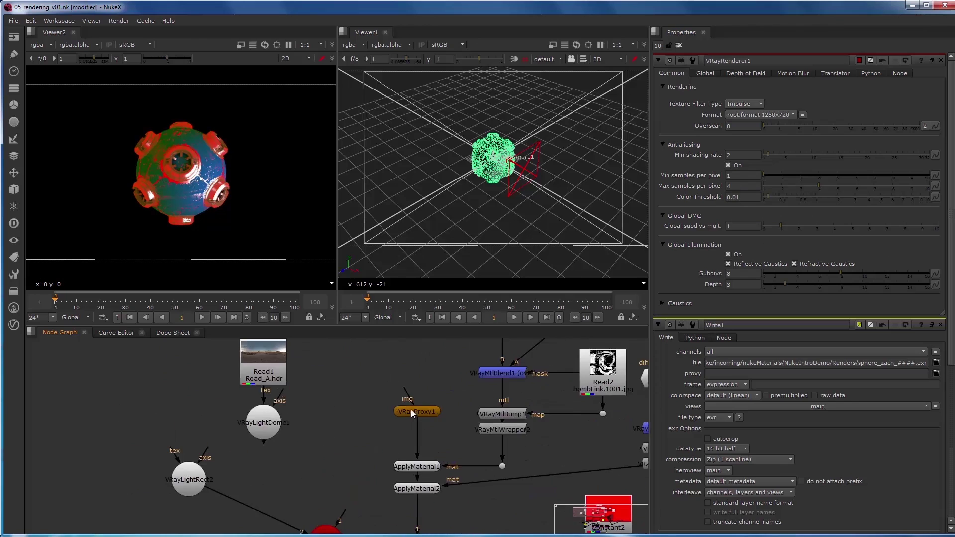
{"action": "scroll", "coordinate": [466, 464], "scroll_direction": "down", "scroll_amount": 2}
{"action": "middle_click_drag", "start_coordinate": [467, 464], "coordinate": [351, 516]}
{"action": "scroll", "coordinate": [484, 464], "scroll_direction": "down", "scroll_amount": 2}
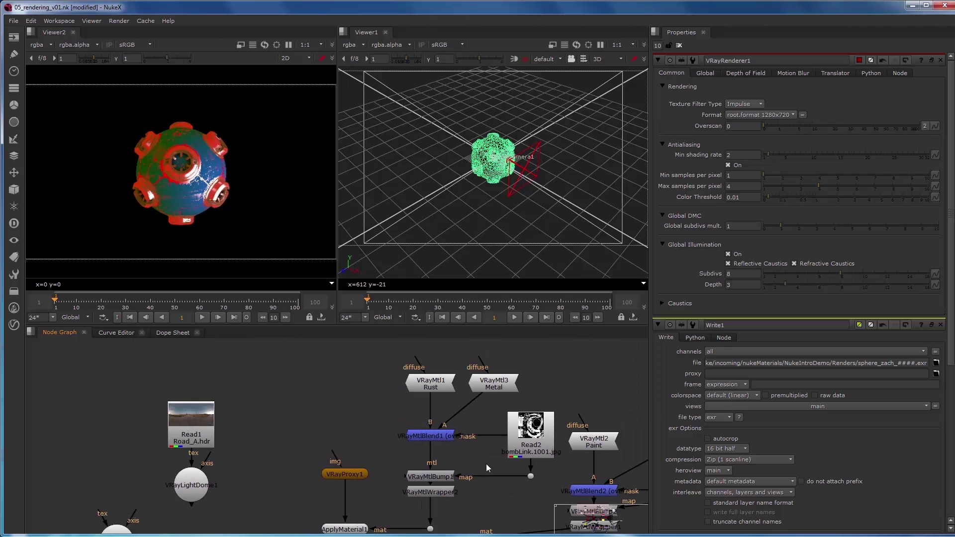
{"action": "middle_click_drag", "start_coordinate": [486, 464], "coordinate": [485, 430]}
{"action": "middle_click_drag", "start_coordinate": [460, 475], "coordinate": [453, 405]}
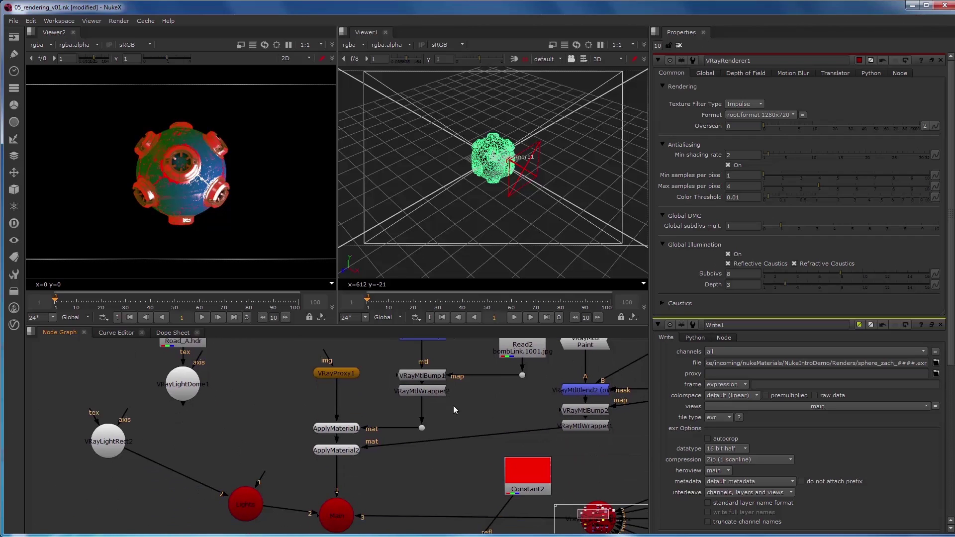
{"action": "scroll", "coordinate": [451, 429], "scroll_direction": "down", "scroll_amount": 2}
{"action": "middle_click_drag", "start_coordinate": [432, 441], "coordinate": [442, 428]}
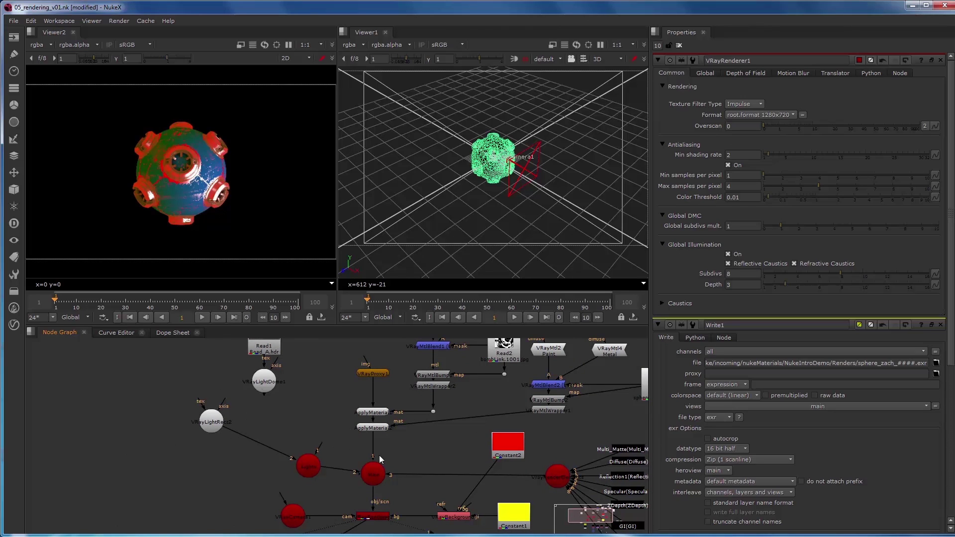
{"action": "scroll", "coordinate": [379, 456], "scroll_direction": "down", "scroll_amount": 2}
{"action": "middle_click_drag", "start_coordinate": [472, 469], "coordinate": [455, 416]}
{"action": "scroll", "coordinate": [455, 416], "scroll_direction": "up", "scroll_amount": 2}
{"action": "middle_click_drag", "start_coordinate": [431, 449], "coordinate": [439, 414]}
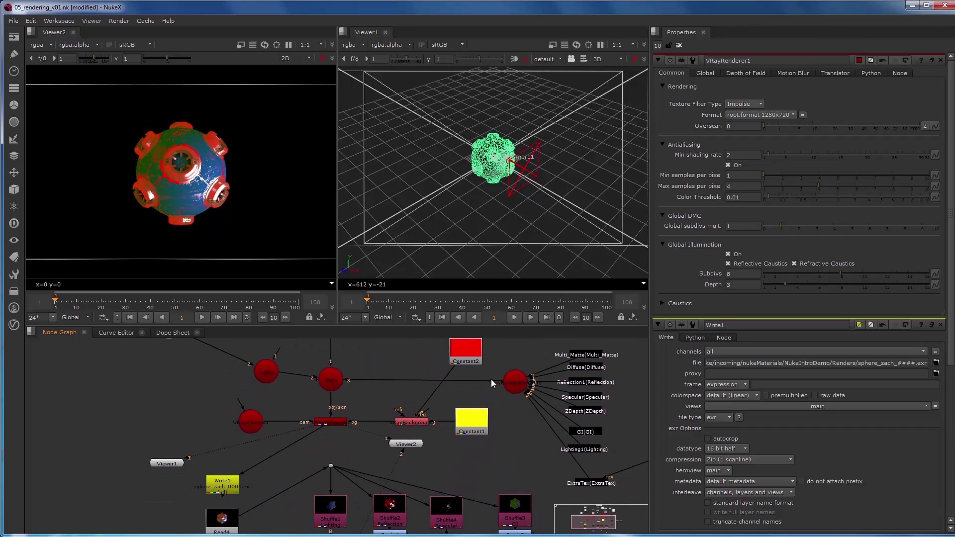
{"action": "middle_click_drag", "start_coordinate": [572, 451], "coordinate": [498, 386]}
{"action": "scroll", "coordinate": [244, 473], "scroll_direction": "down", "scroll_amount": 3}
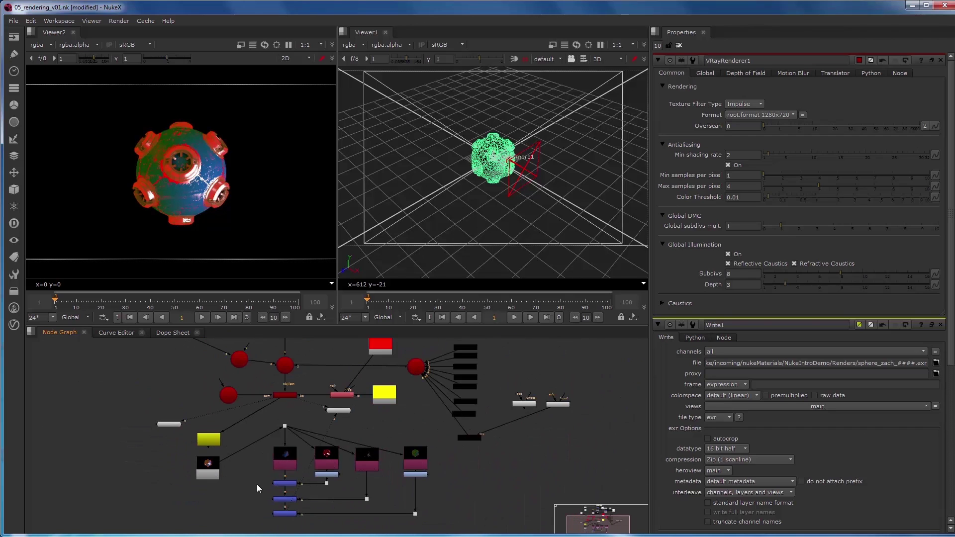